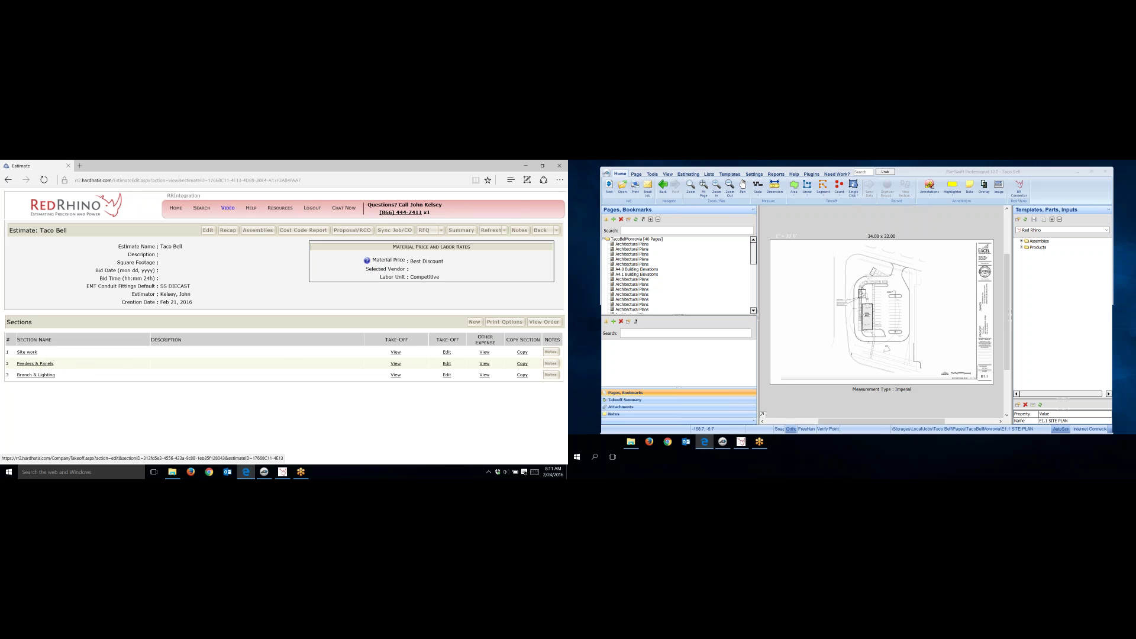
Step: Open the Site work section's takeoff sheet for editing, display the available wizards and open the Conduit Wizard
click(447, 352)
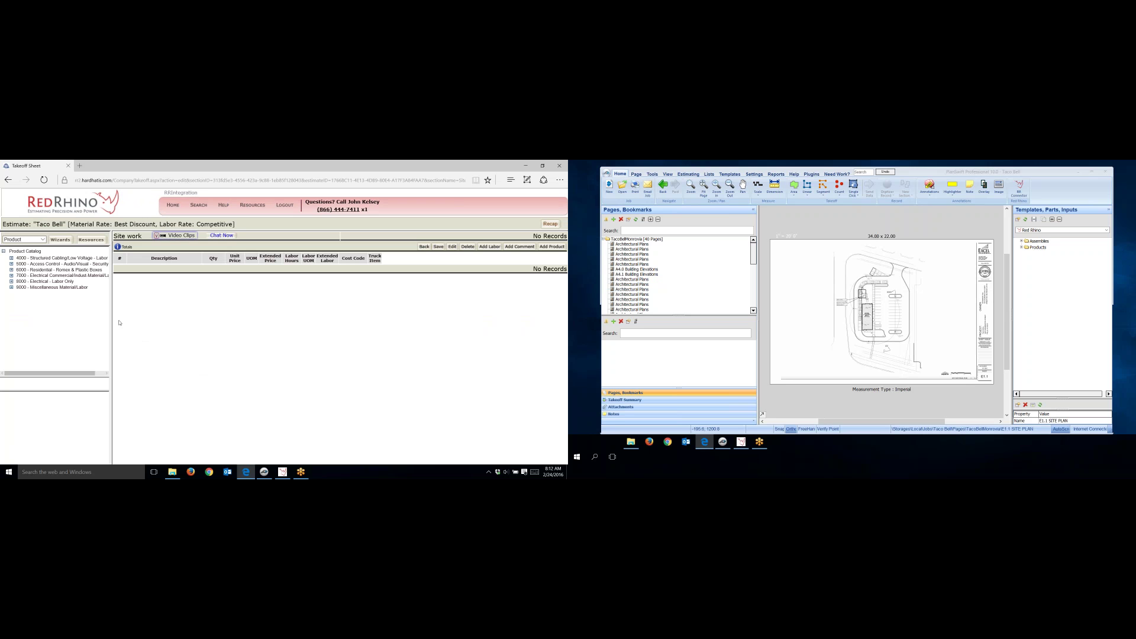
click(60, 240)
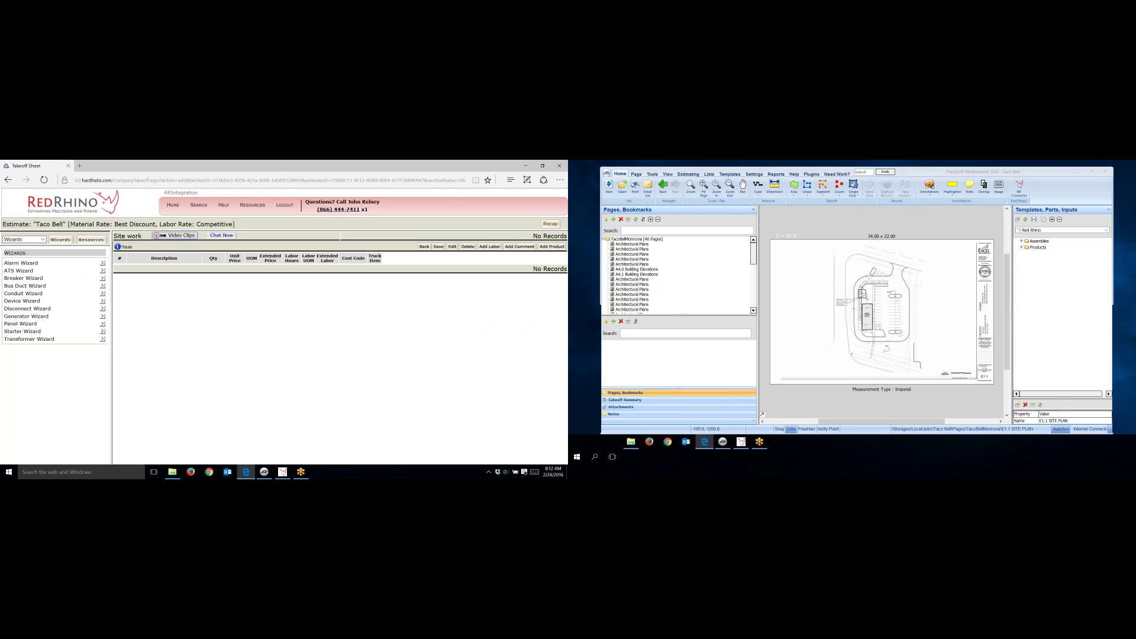
click(103, 294)
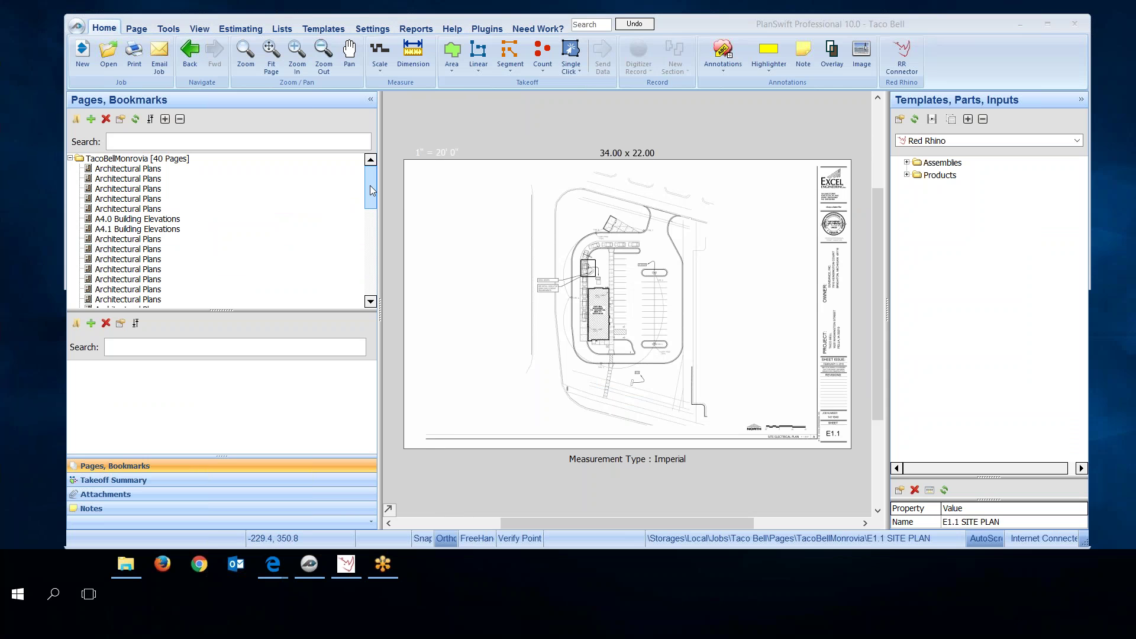
Step: Look through the electrical plan pages and the Feeders & Panels and Branch & Lighting items in the takeoff summary
drag(372, 190, 372, 279)
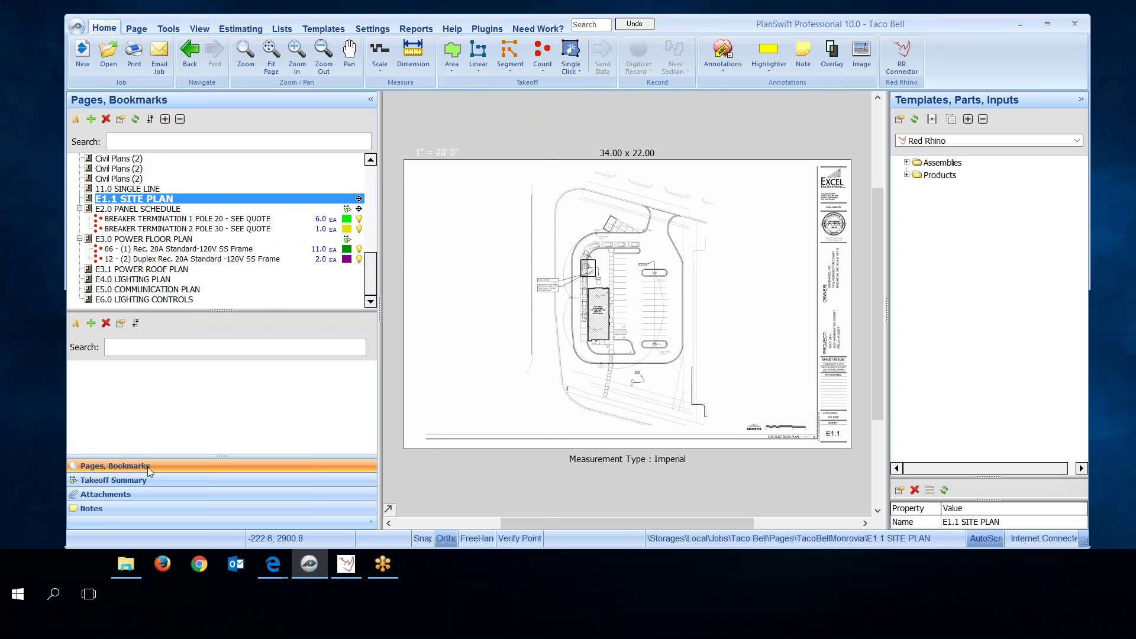
mouse_move(373, 285)
mouse_down()
mouse_move(371, 178)
mouse_move(368, 272)
mouse_up()
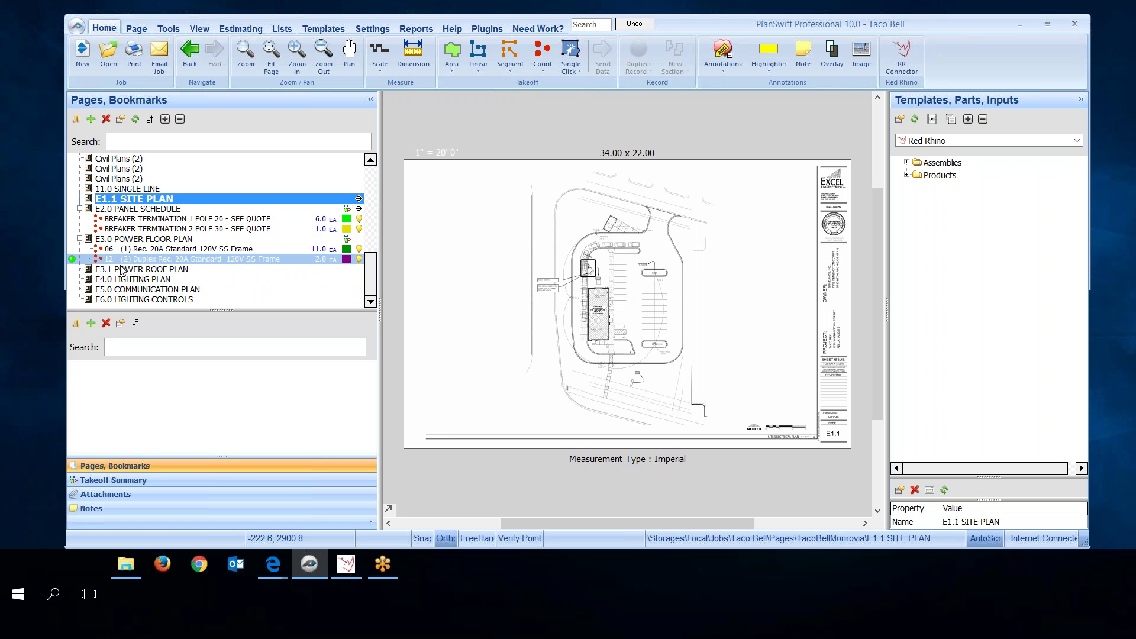
click(172, 480)
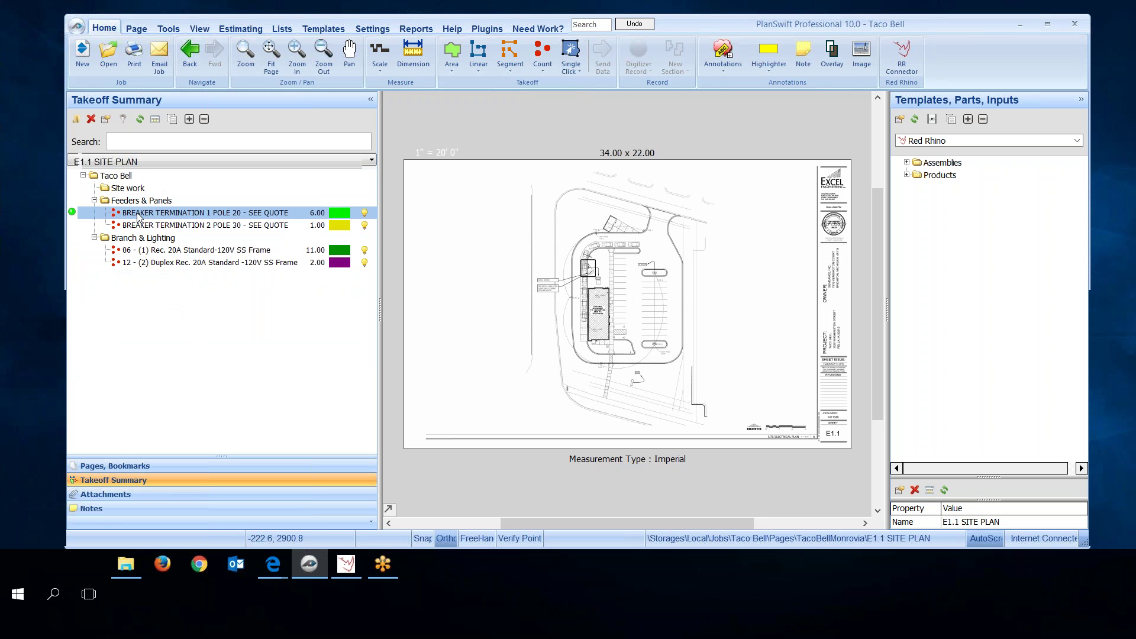
click(193, 226)
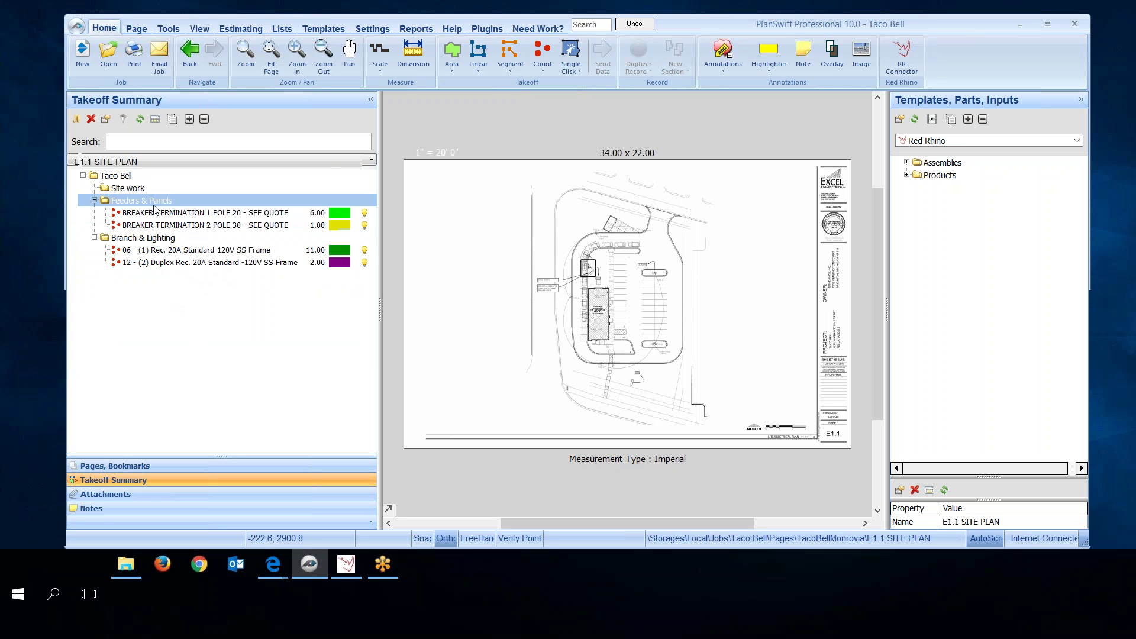
click(146, 263)
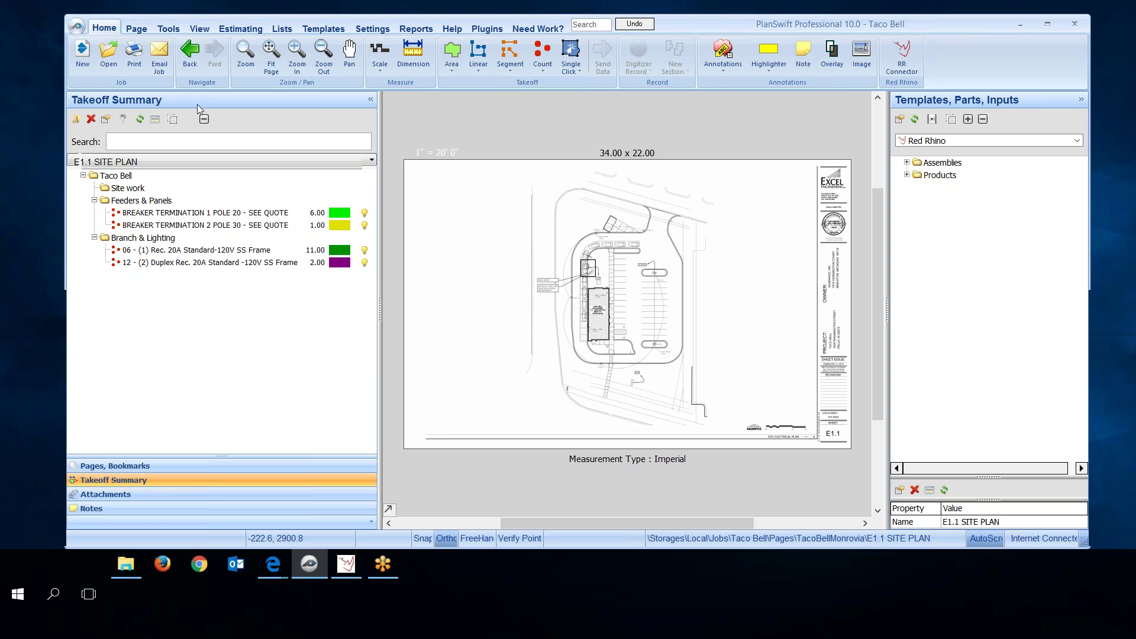
Step: Check the export status of the takeoff items in the estimating list and return to the site plan drawing
click(244, 30)
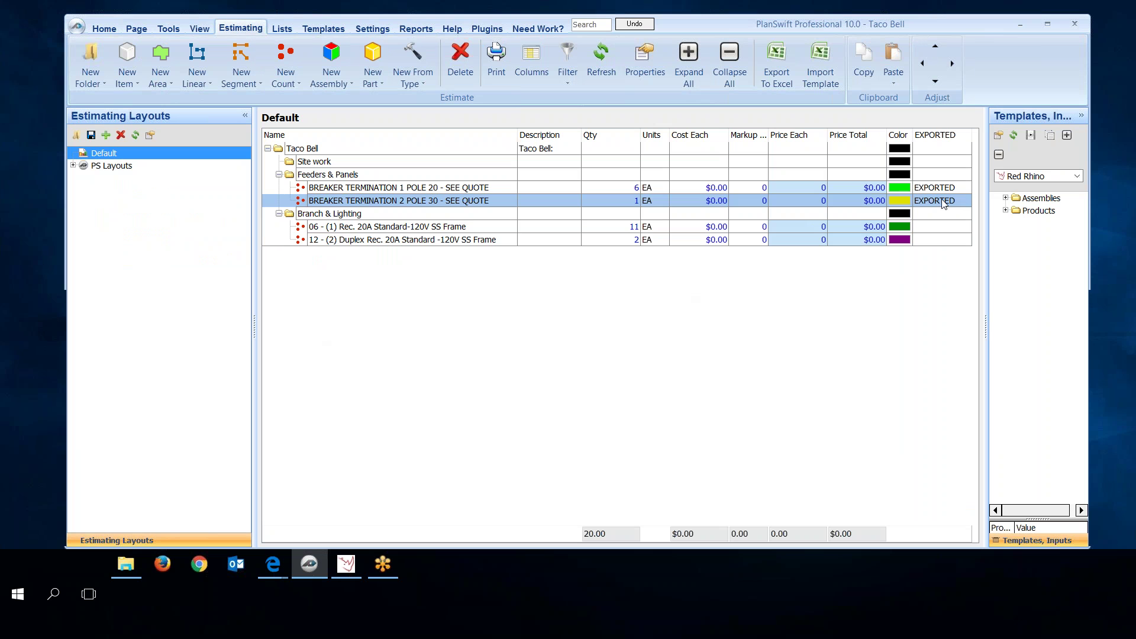
click(101, 28)
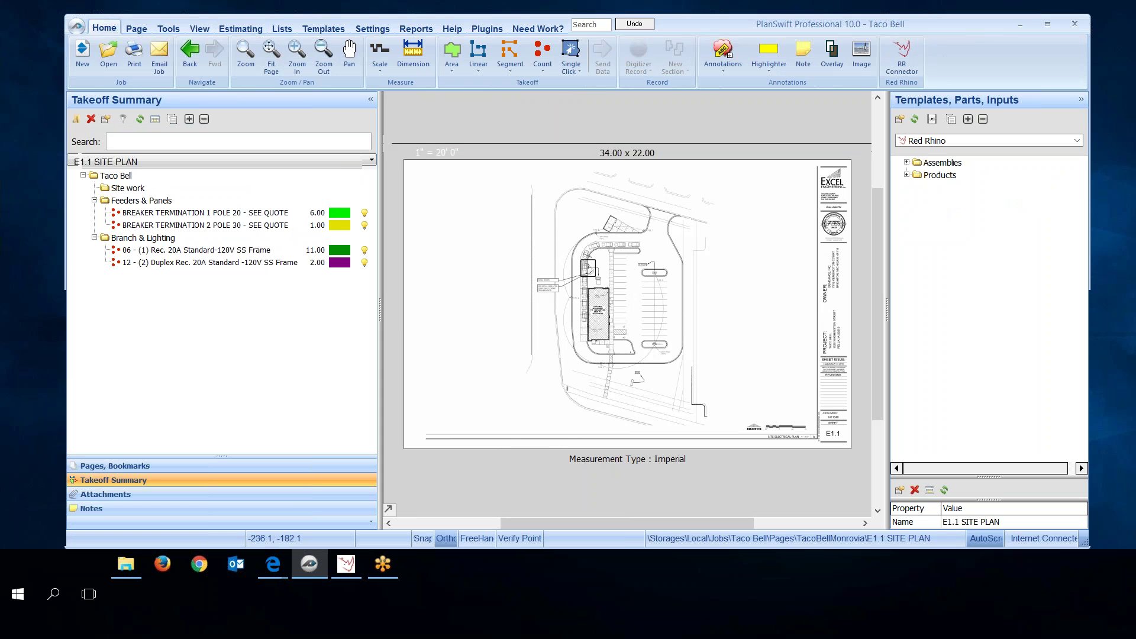
Step: Narrow the takeoff summary and templates panes to enlarge the drawing area, and frame the restaurant and parking lot on the site plan
drag(379, 143, 253, 149)
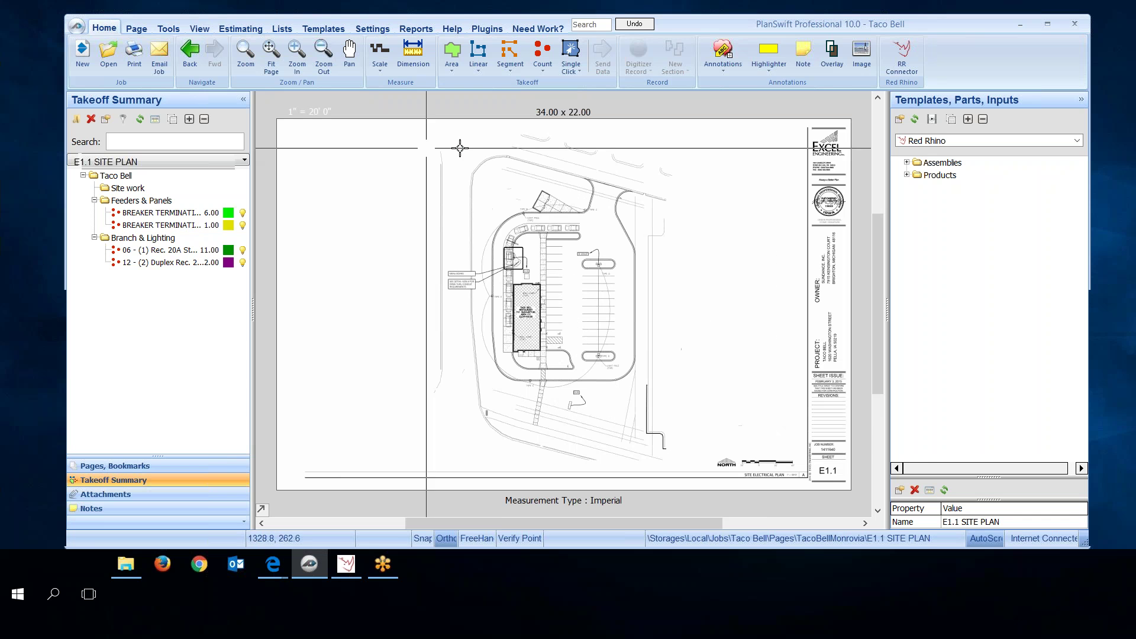
drag(885, 175, 931, 175)
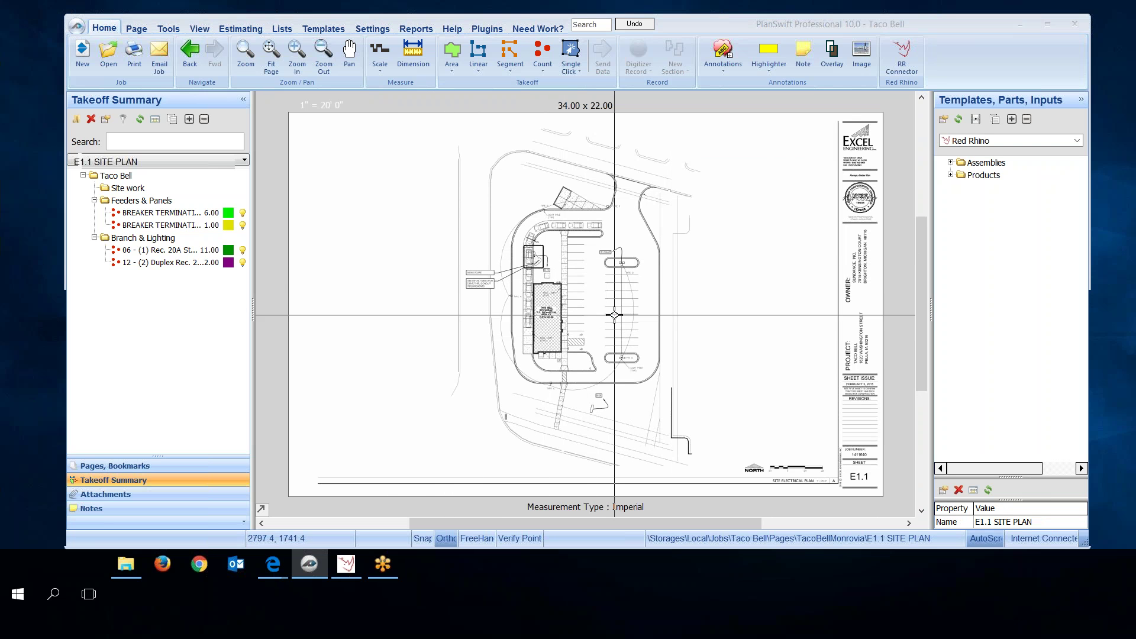
scroll(611, 319, up, 3)
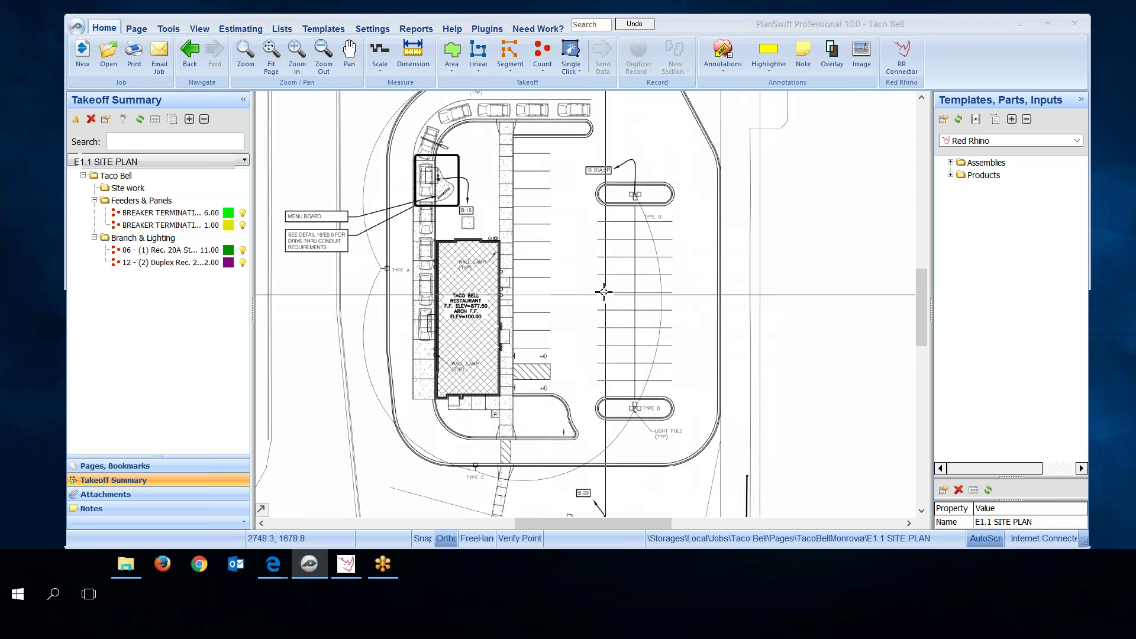
drag(603, 292, 597, 331)
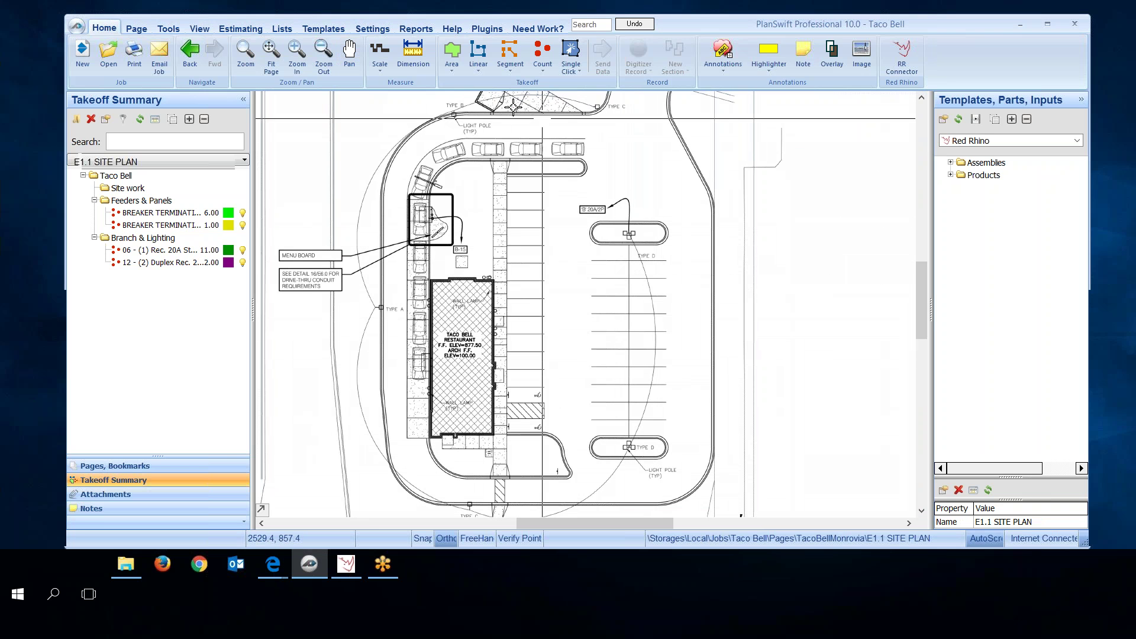
Step: Create a solid red linear takeoff named 3/4" PVC 3 # 12 in the Taco Bell\Site work folder
click(478, 52)
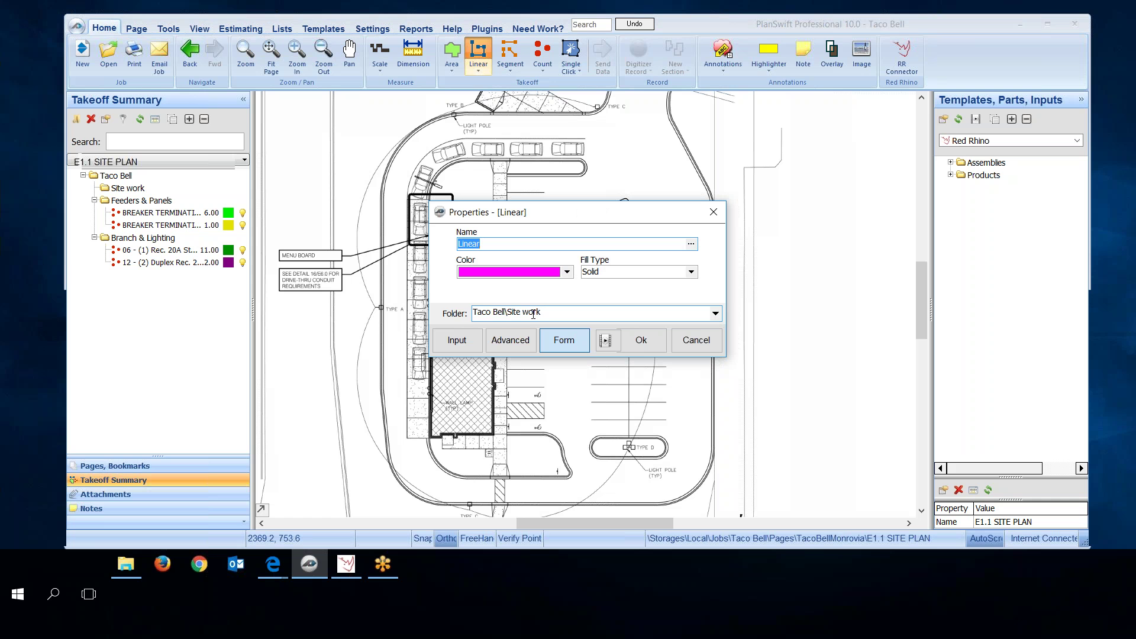
click(715, 314)
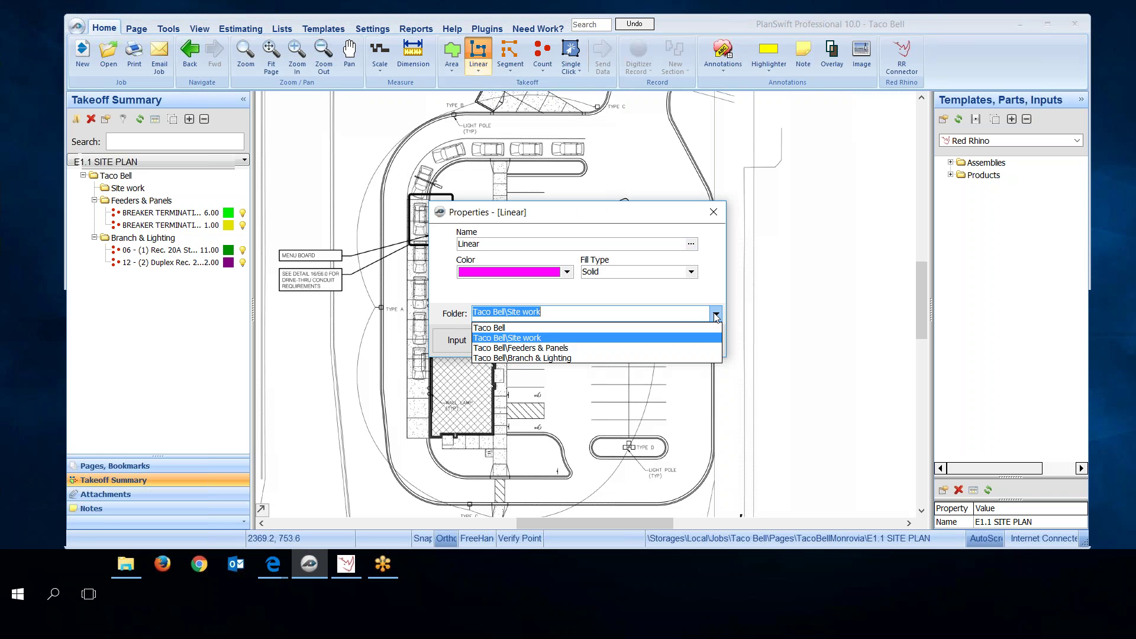
click(554, 338)
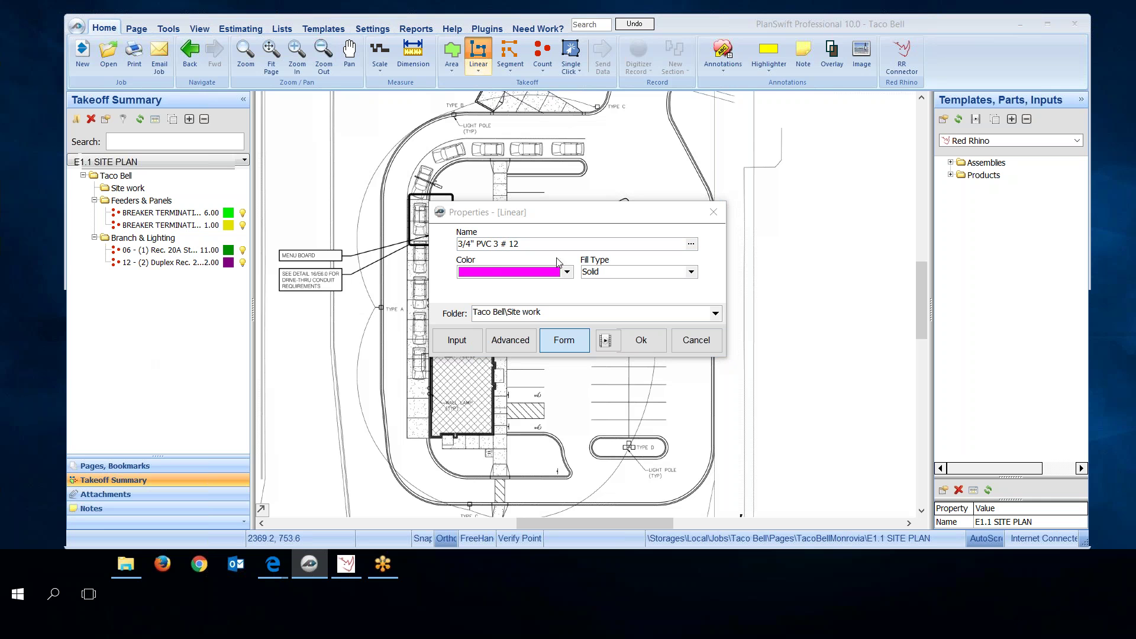
click(567, 273)
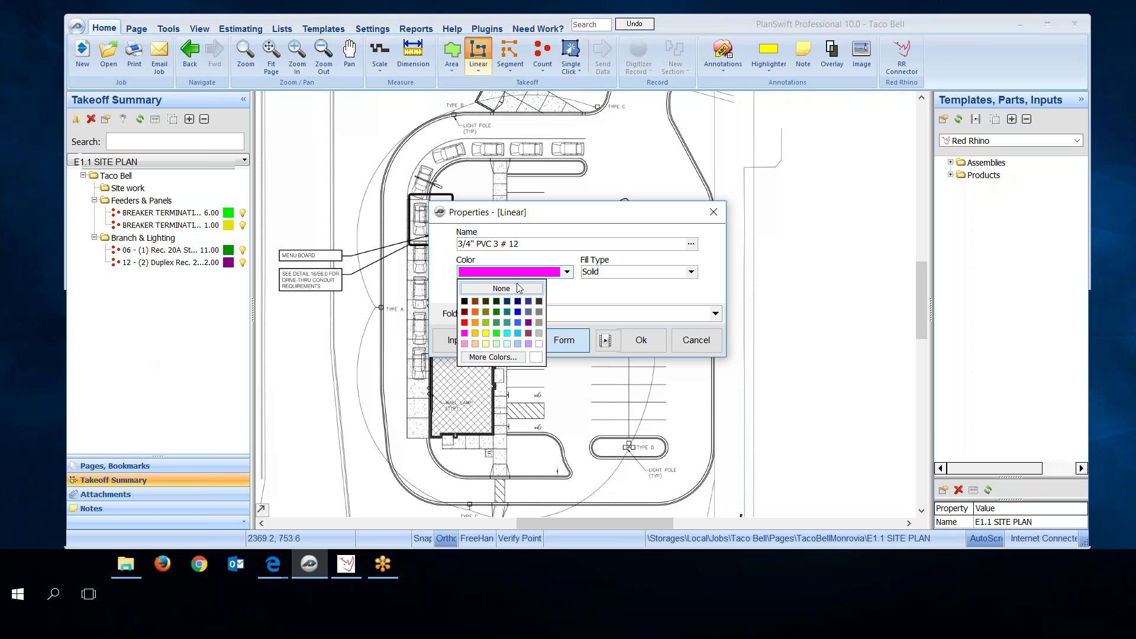
click(465, 323)
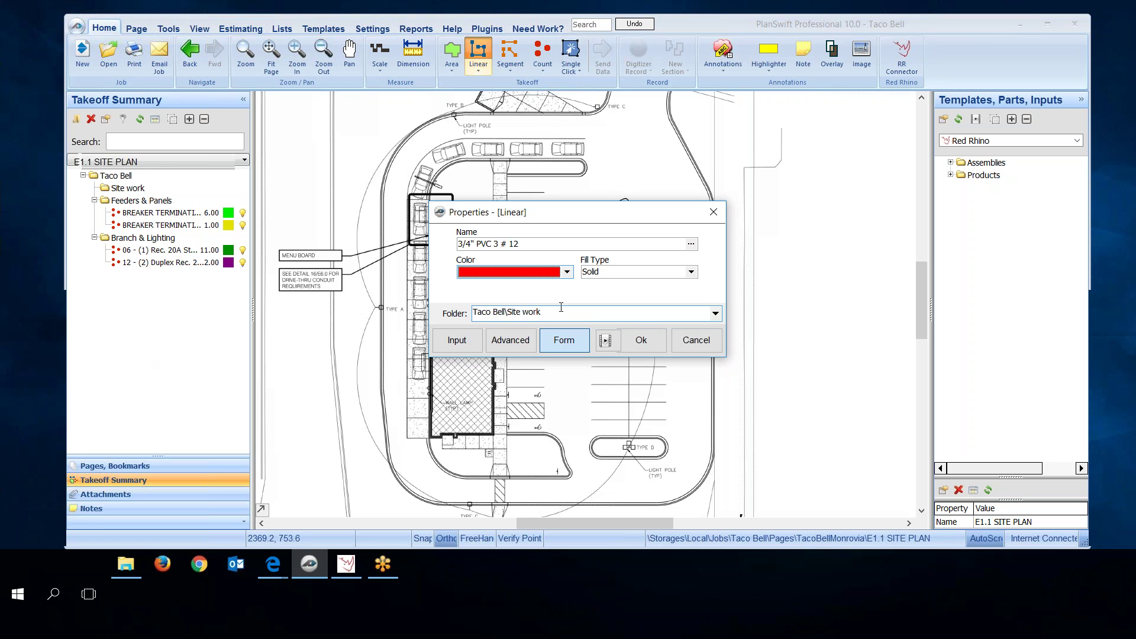
click(640, 341)
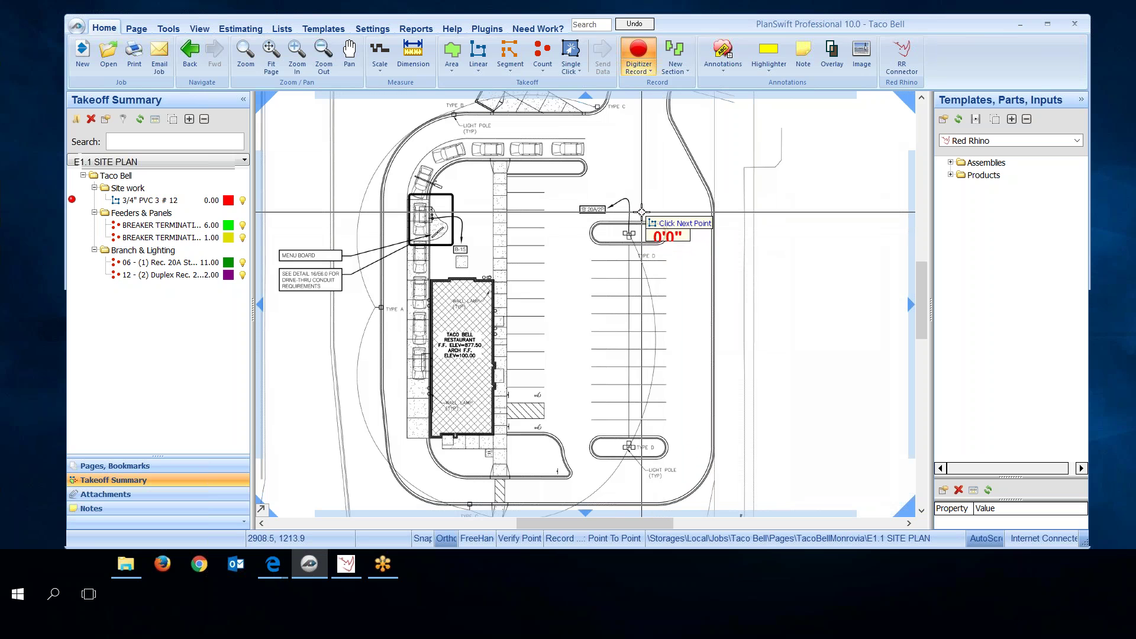
Step: Trace the conduit run from the upper parking island down, around the lot's lower and left sides to the upper Type C pole, about 619 ft, and end recording
click(642, 211)
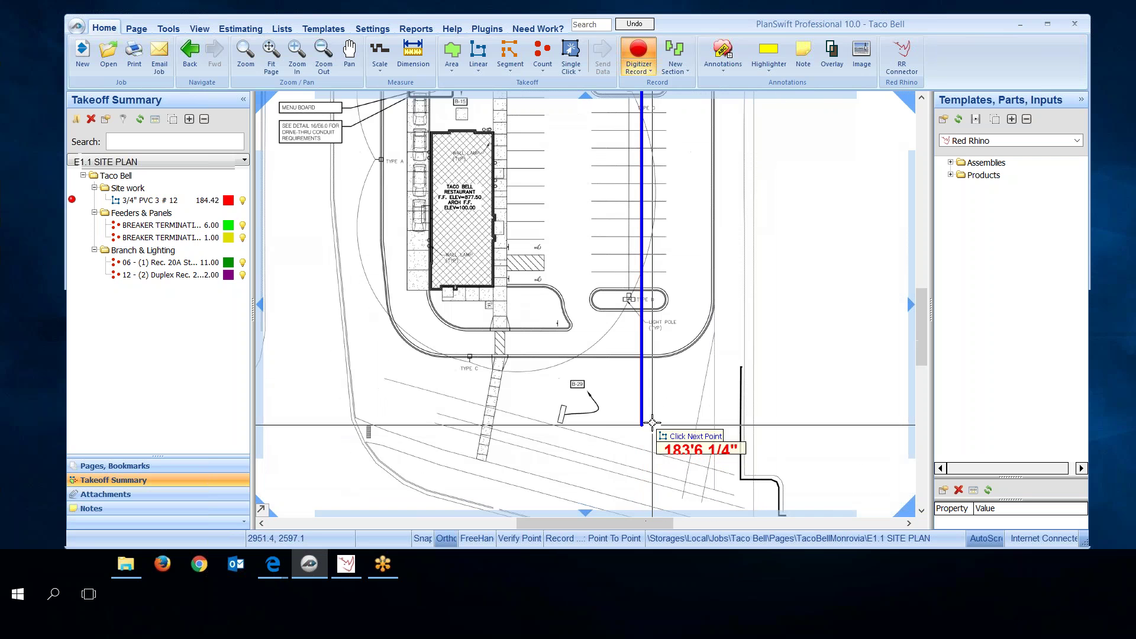
click(641, 365)
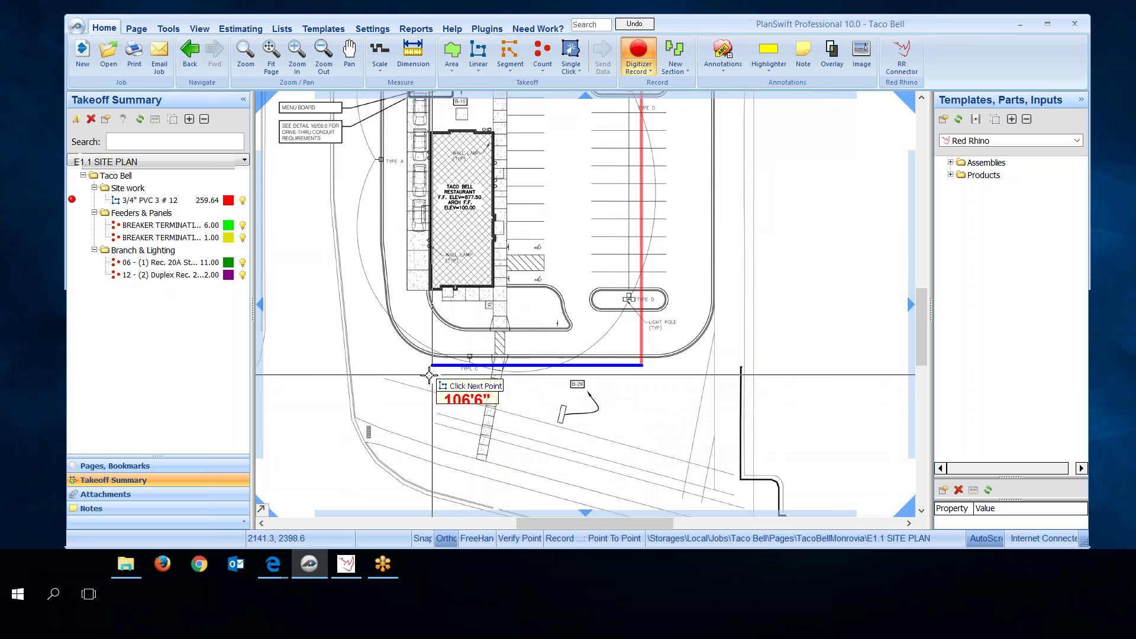
click(380, 366)
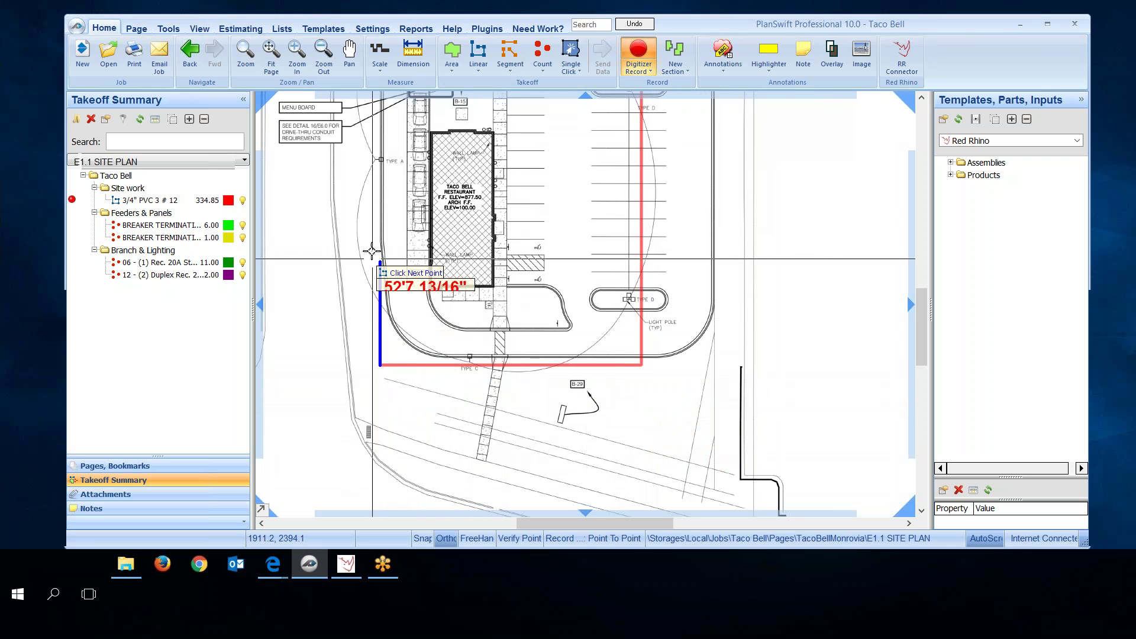
key(Escape)
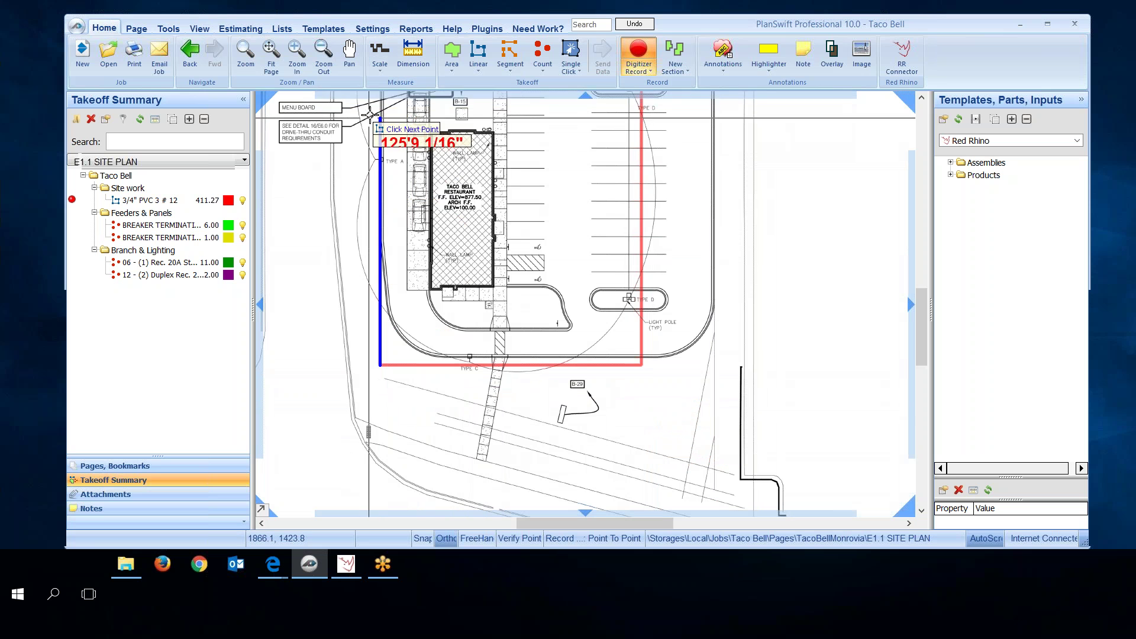
drag(371, 146, 343, 370)
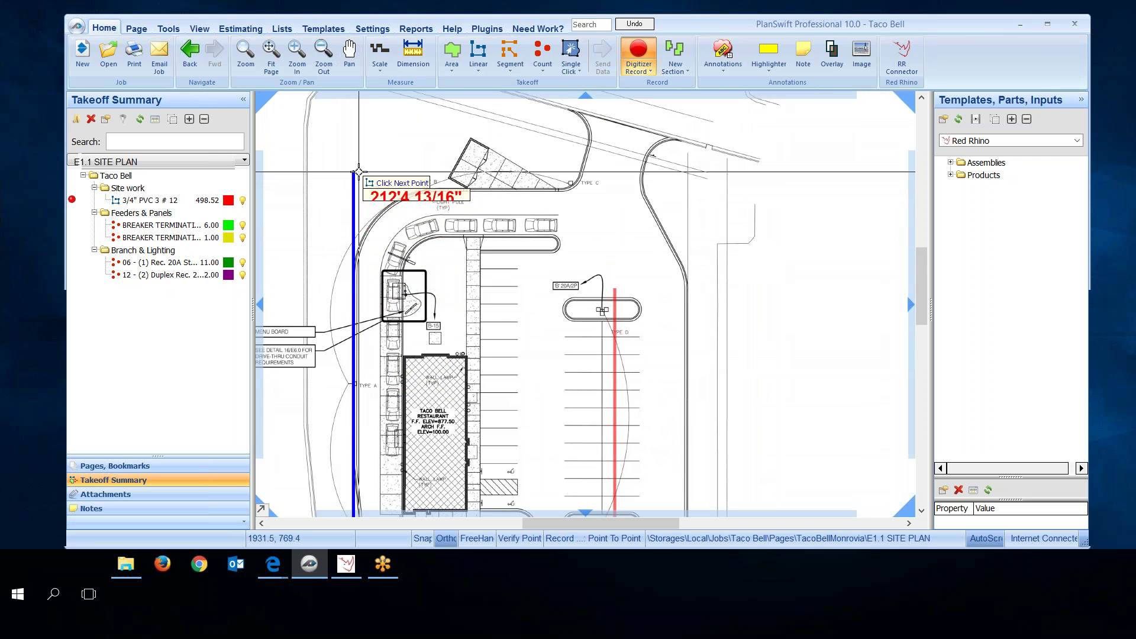
click(355, 172)
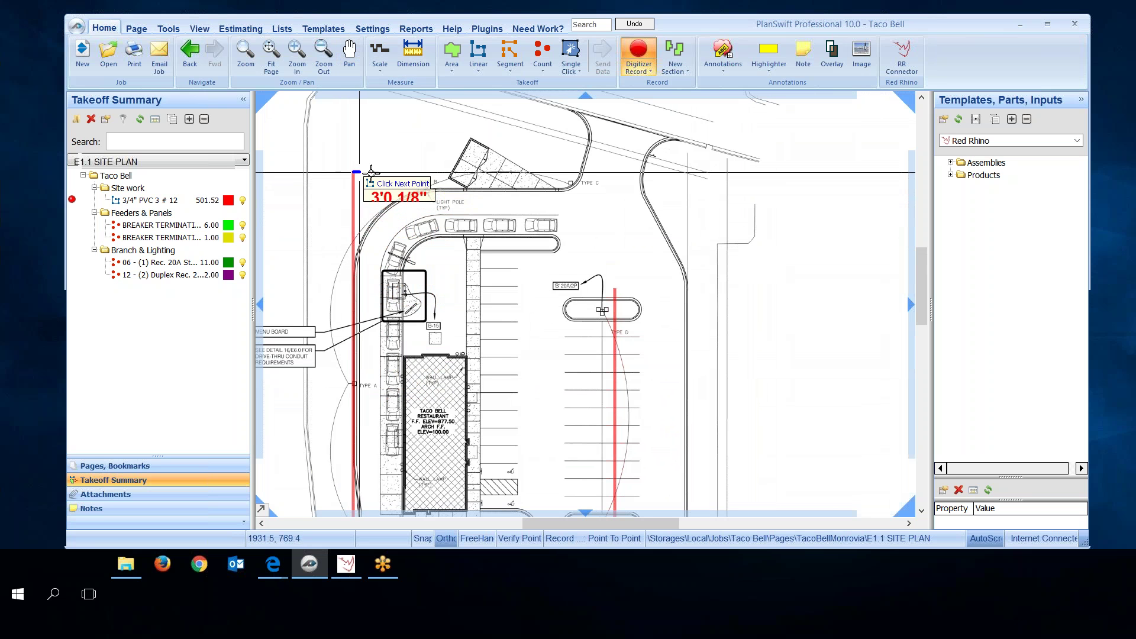
click(590, 173)
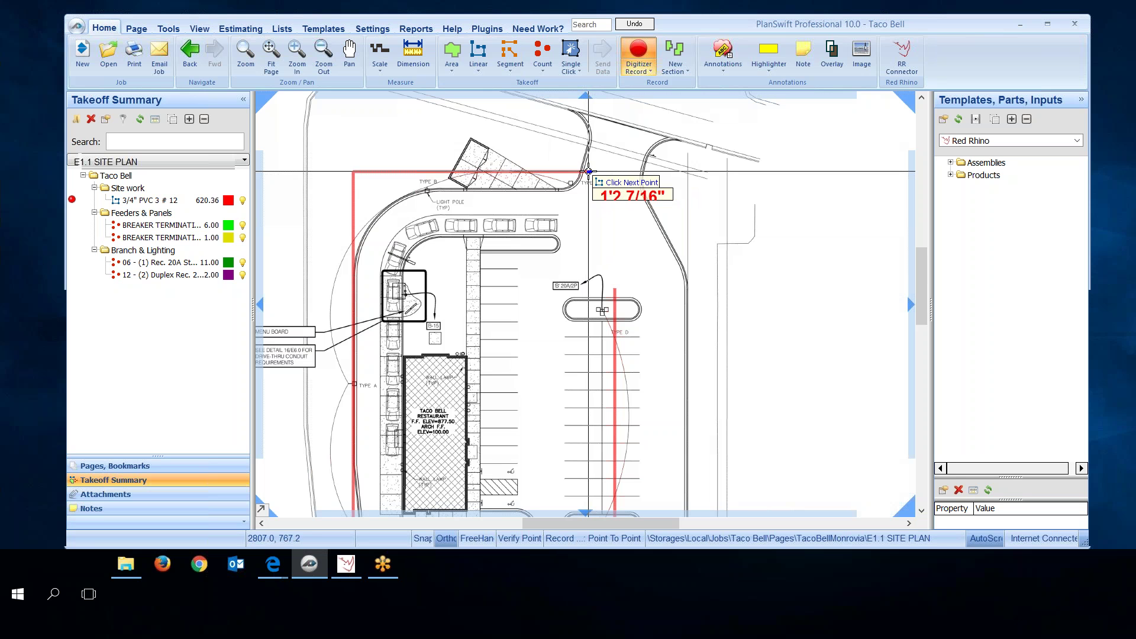
right_click(588, 171)
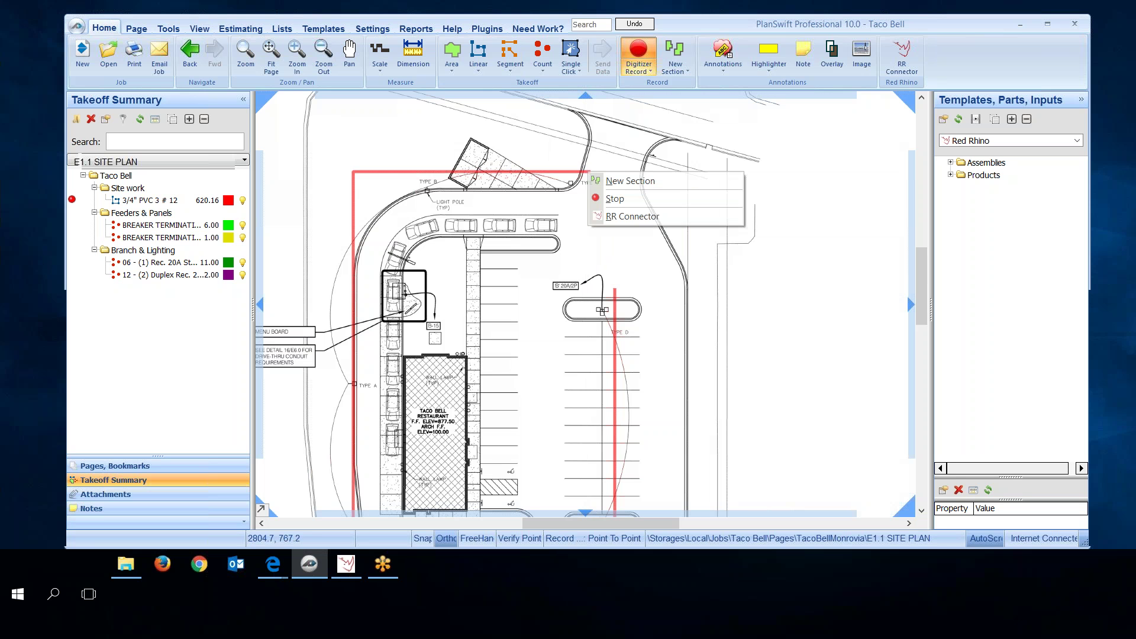
click(612, 199)
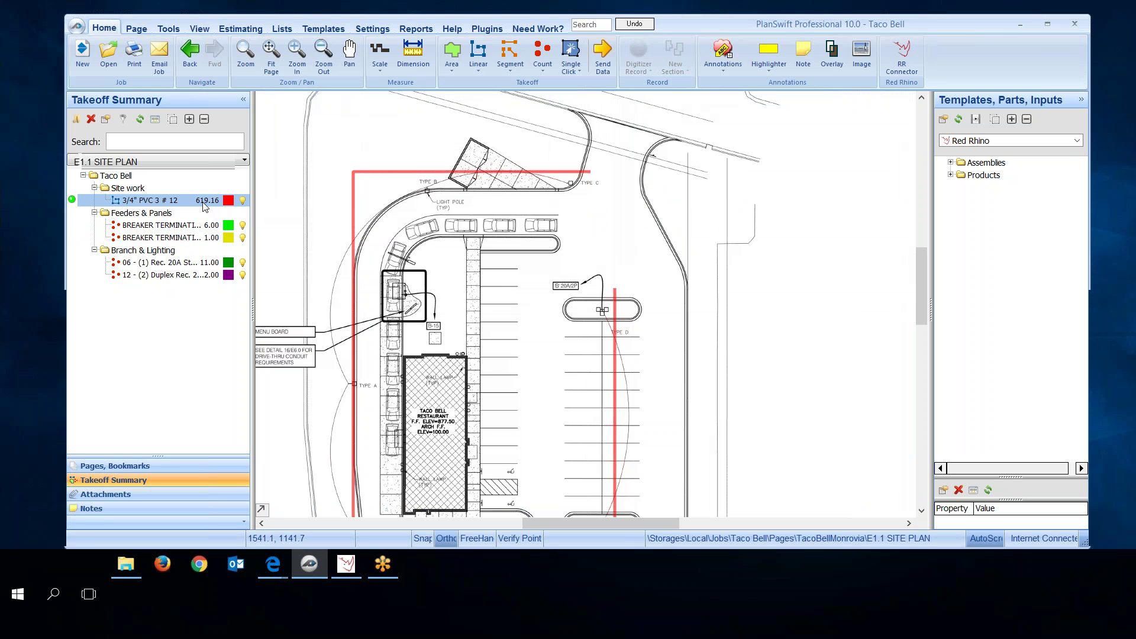
Step: Expand the Red Rhino Products folder and its 7000 electrical commercial category, and widen the templates pane to show full category names
click(23, 370)
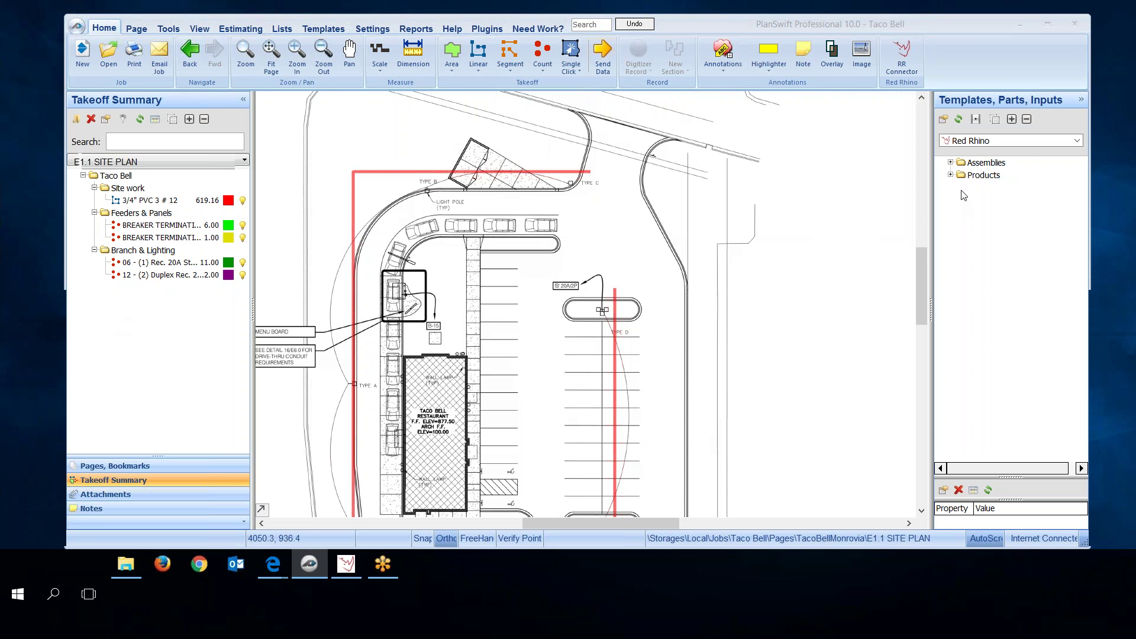
click(952, 175)
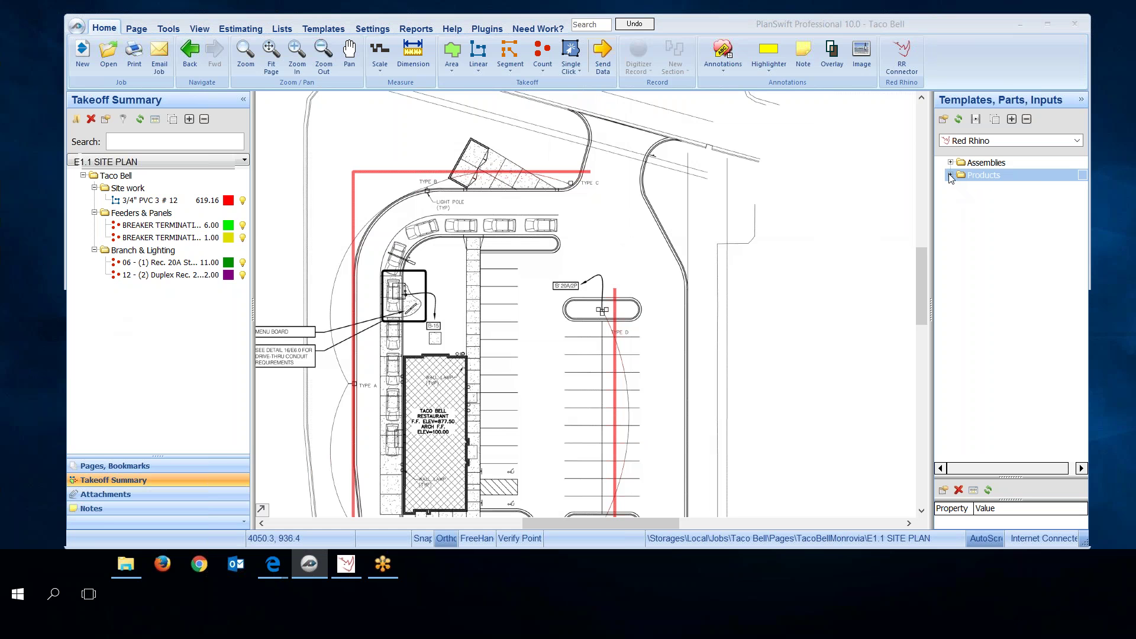
click(950, 175)
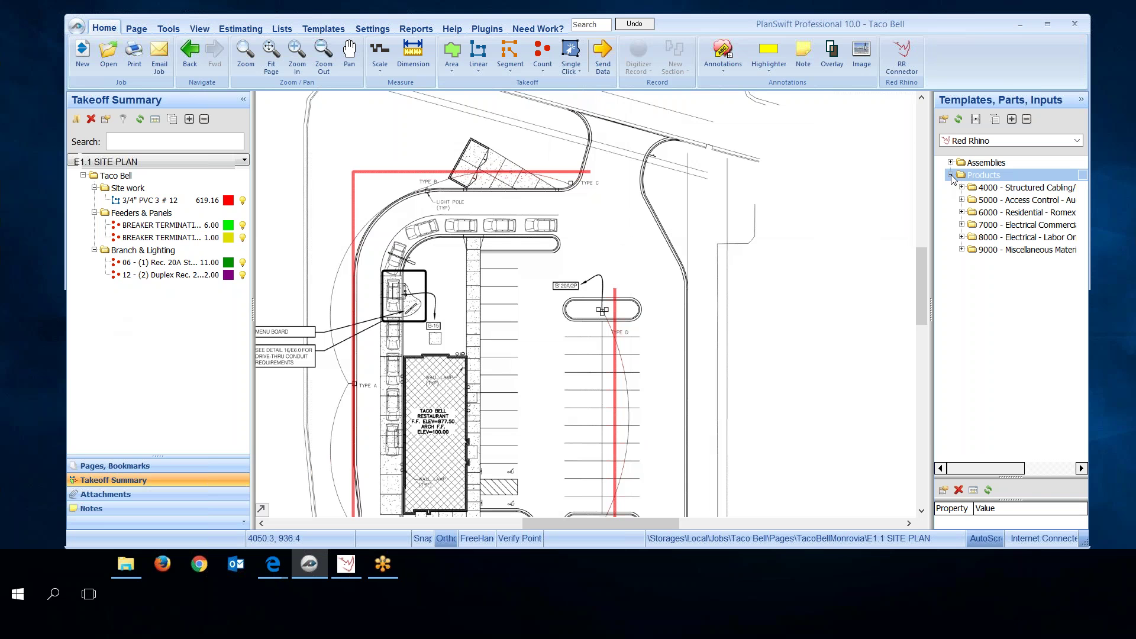
drag(956, 184, 963, 227)
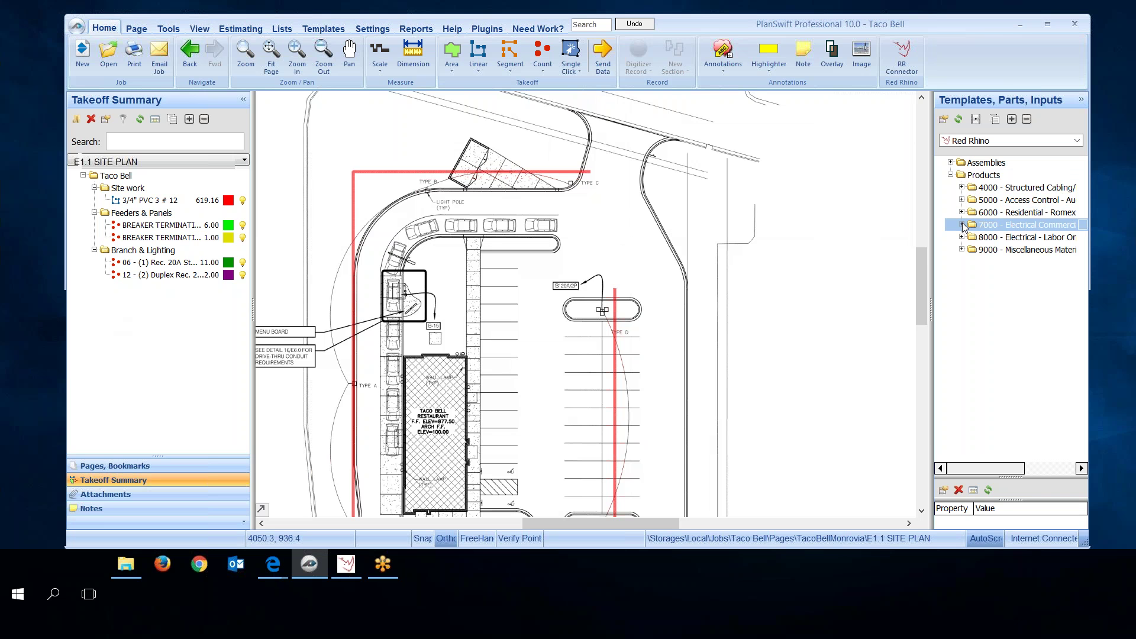
click(961, 224)
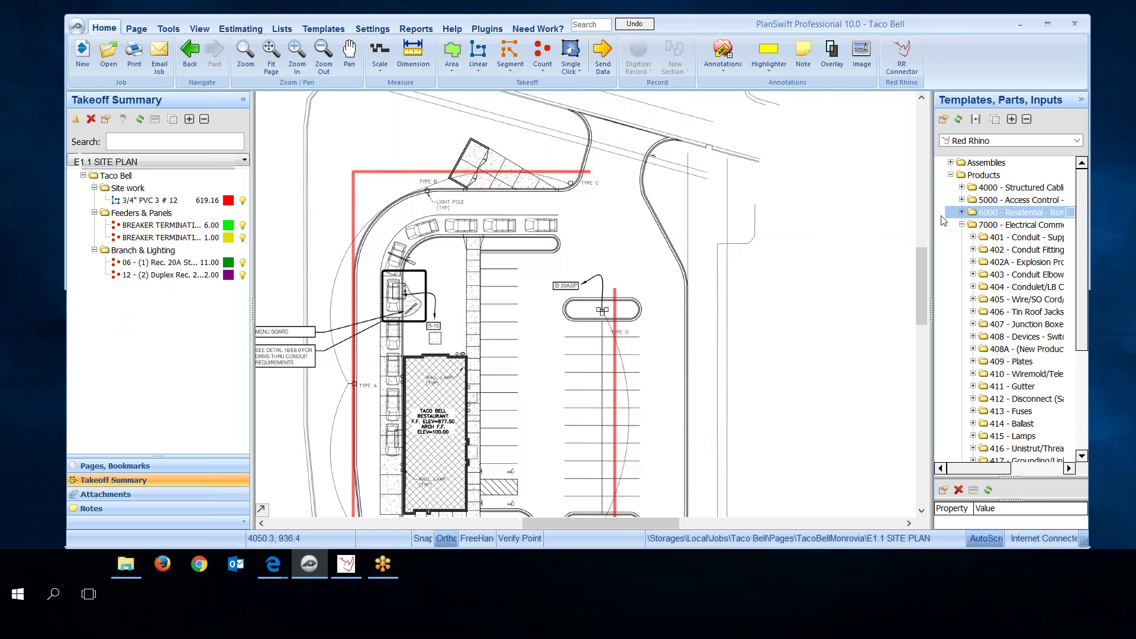
drag(932, 214, 839, 222)
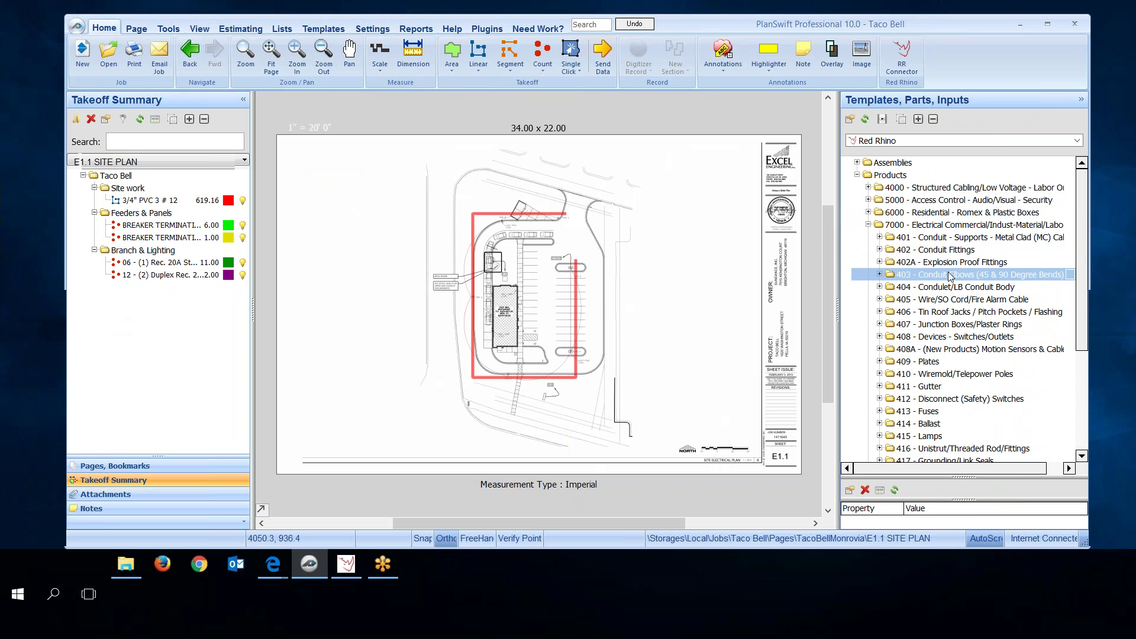
Step: Start a 3/4 SCH 40 PVC 90 COND EL count from the 4033 PVC Ell products in the Taco Bell\Site work folder
click(881, 275)
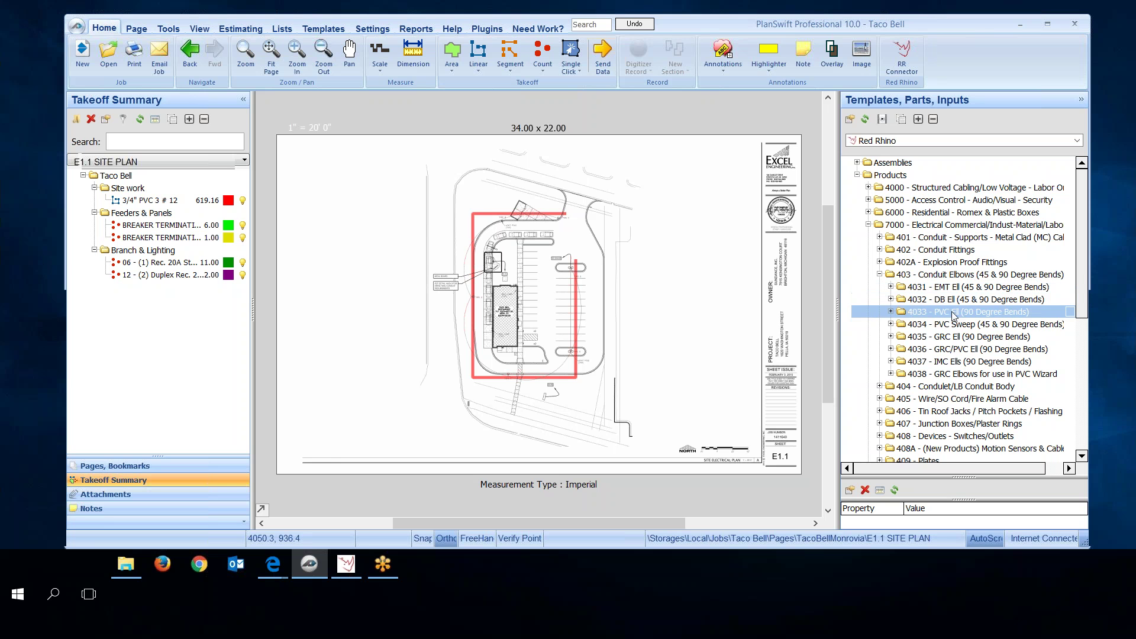
click(890, 312)
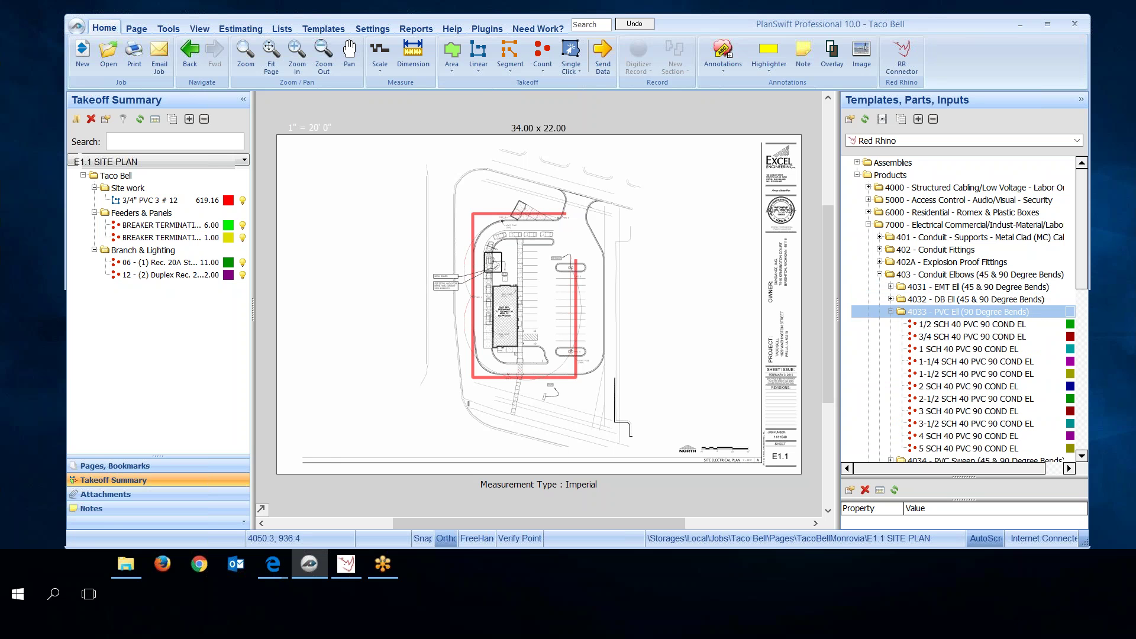
click(845, 335)
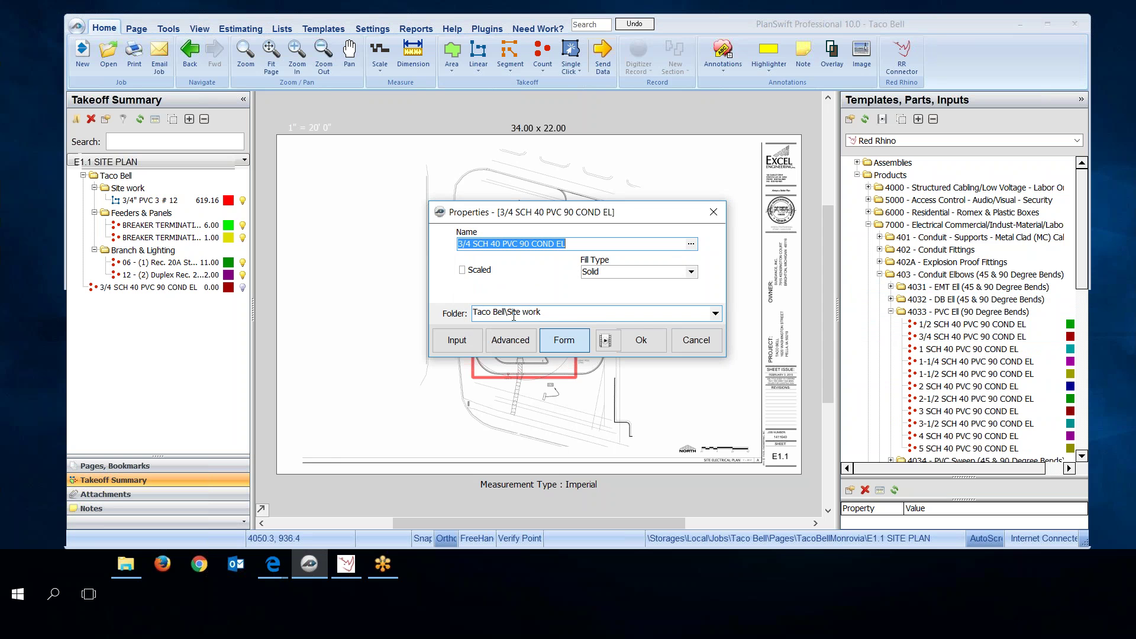
click(653, 343)
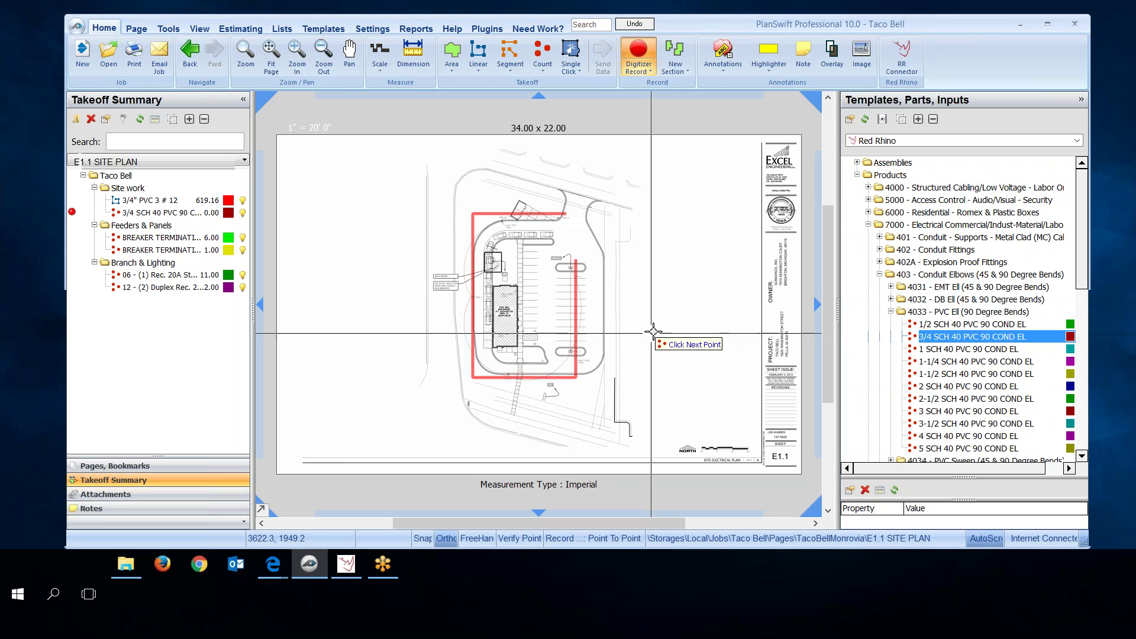
Step: Place four elbow count markers, two beside each Type D light pole at the upper and lower parking islands
scroll(629, 312, up, 1)
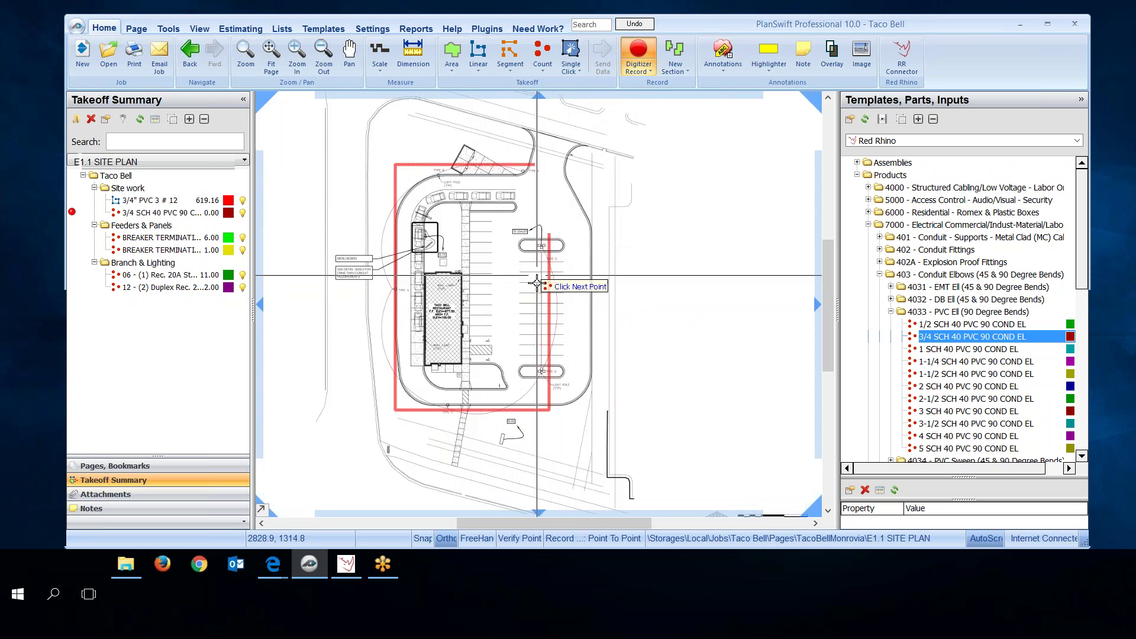
click(549, 230)
click(565, 229)
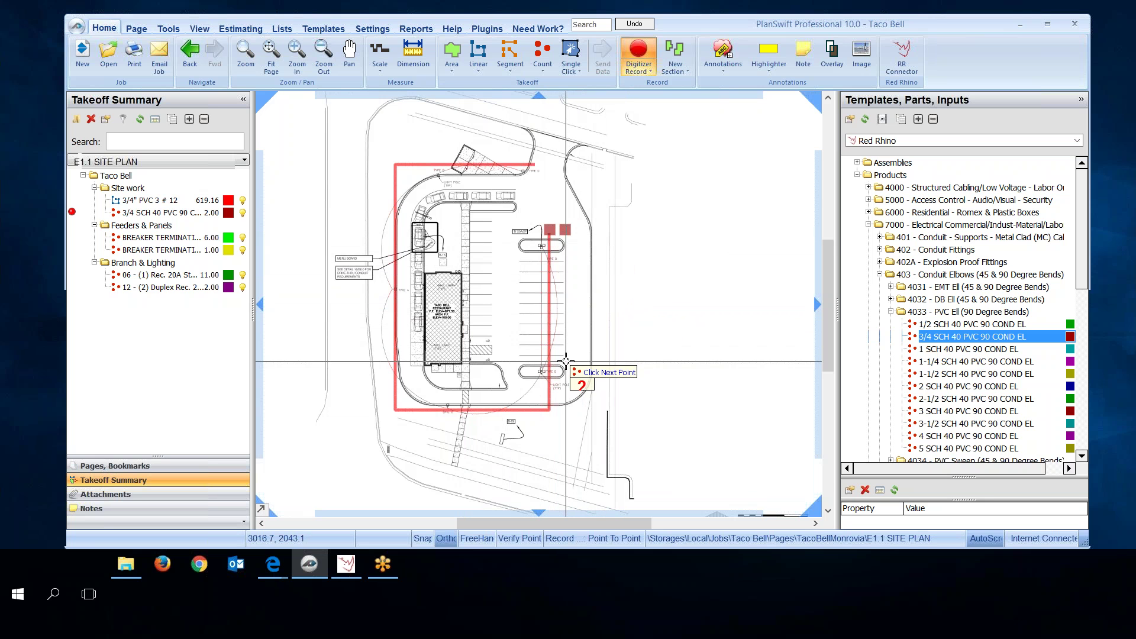
click(566, 382)
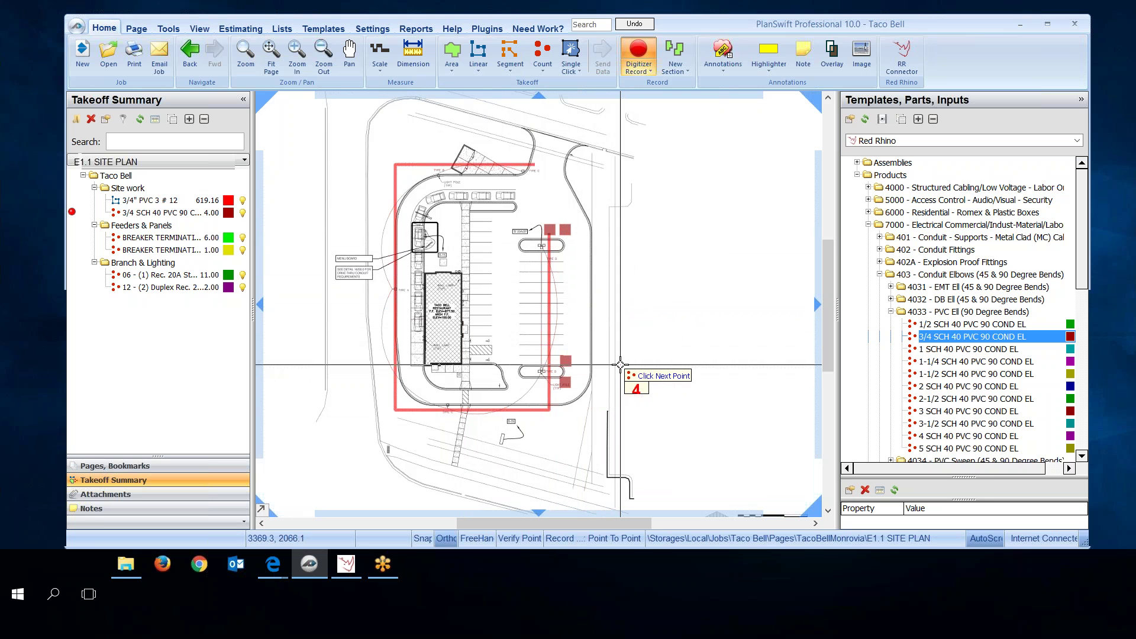
Step: Place two elbow count markers on either side of the Type C pole along the lot's lower edge
scroll(619, 365, up, 2)
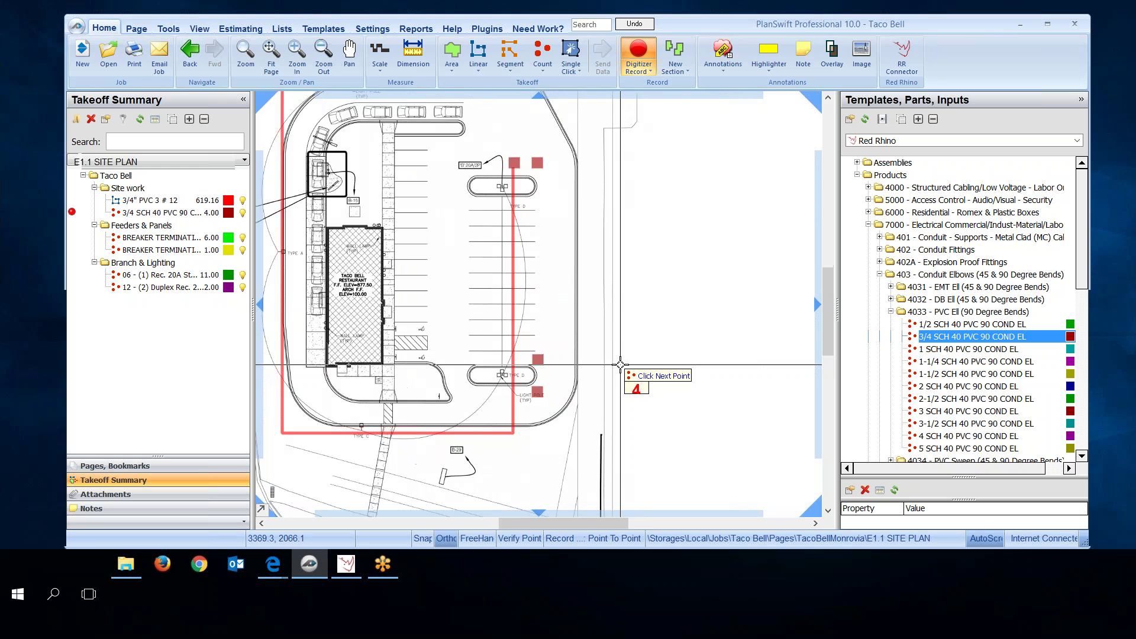
scroll(620, 365, up, 1)
drag(693, 312, 809, 244)
click(511, 338)
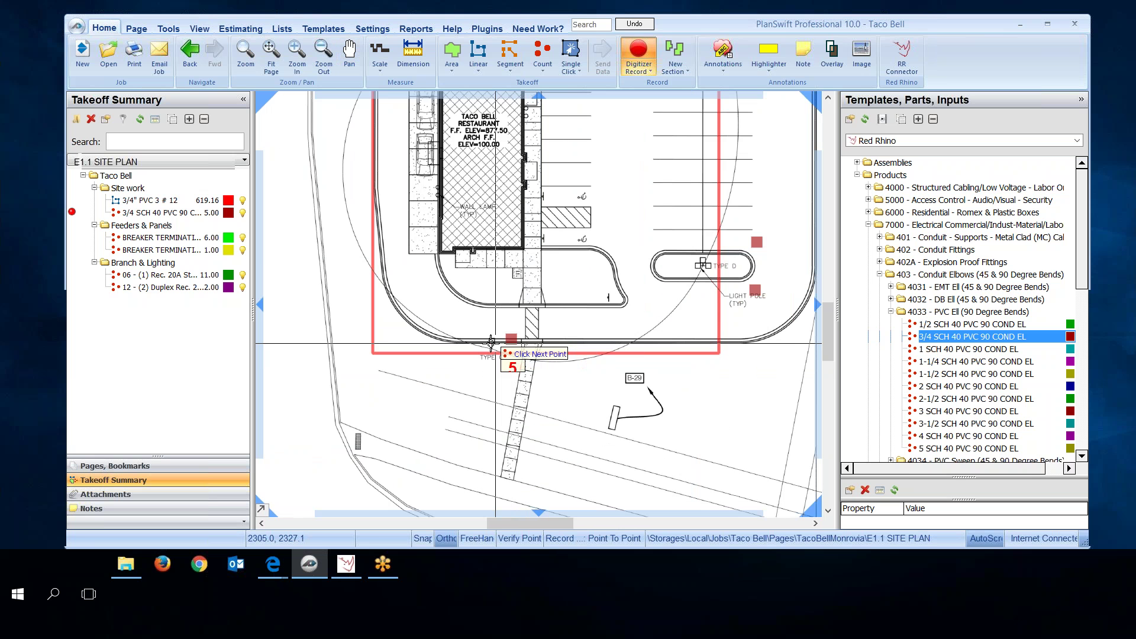
click(470, 342)
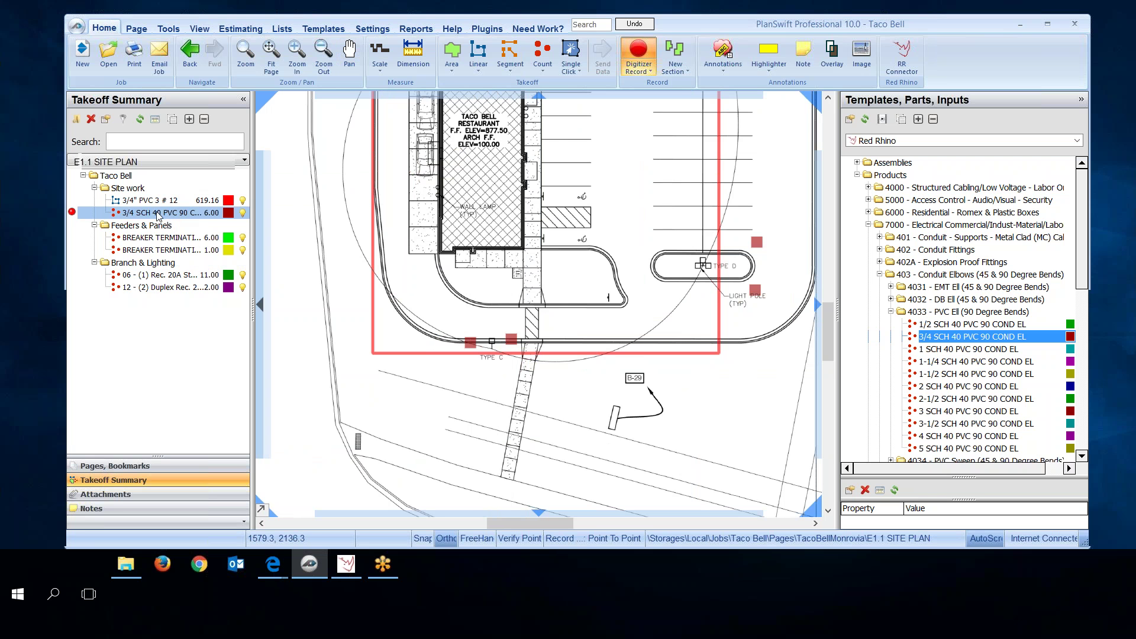
Step: Place two elbow count markers at the Type A pole left of the building and two at the Type B pole above
scroll(399, 192, up, 5)
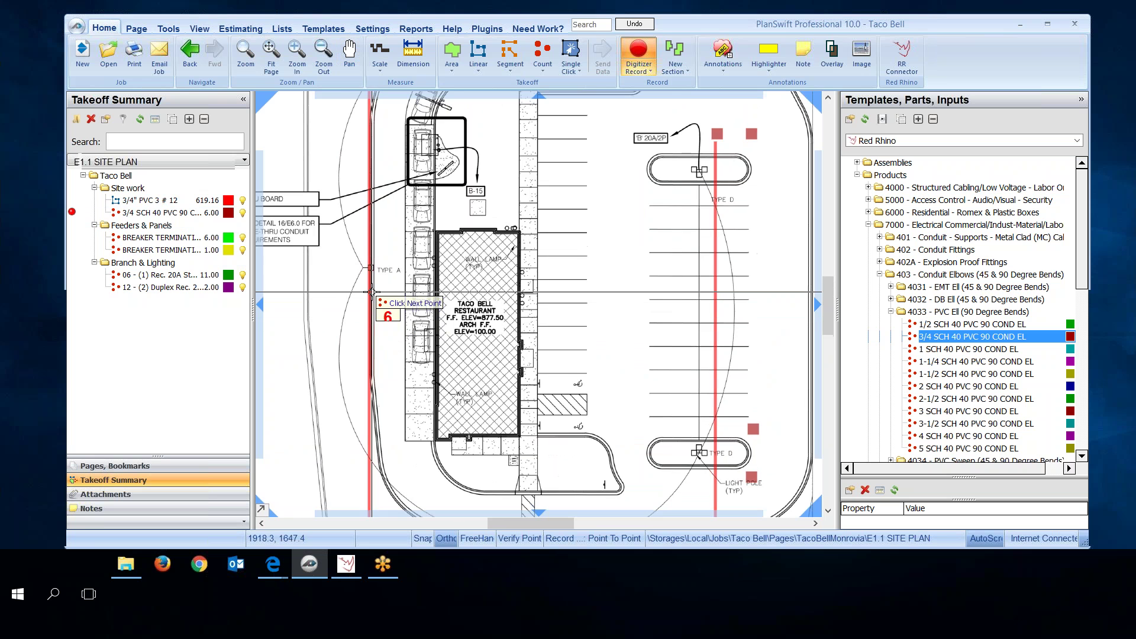
click(377, 289)
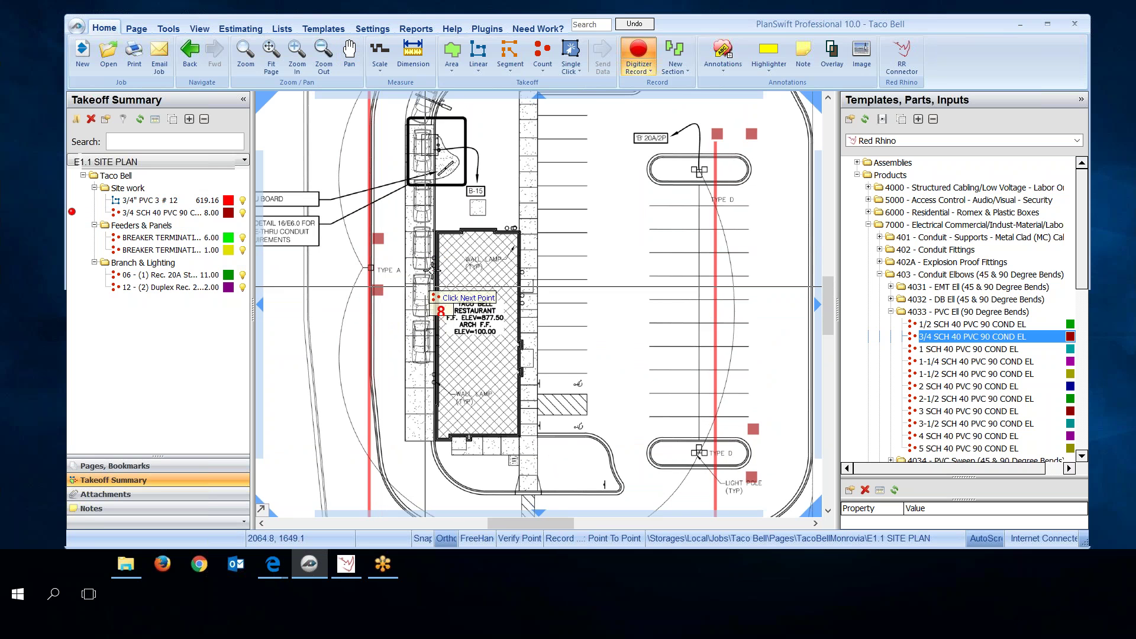
drag(455, 178, 445, 368)
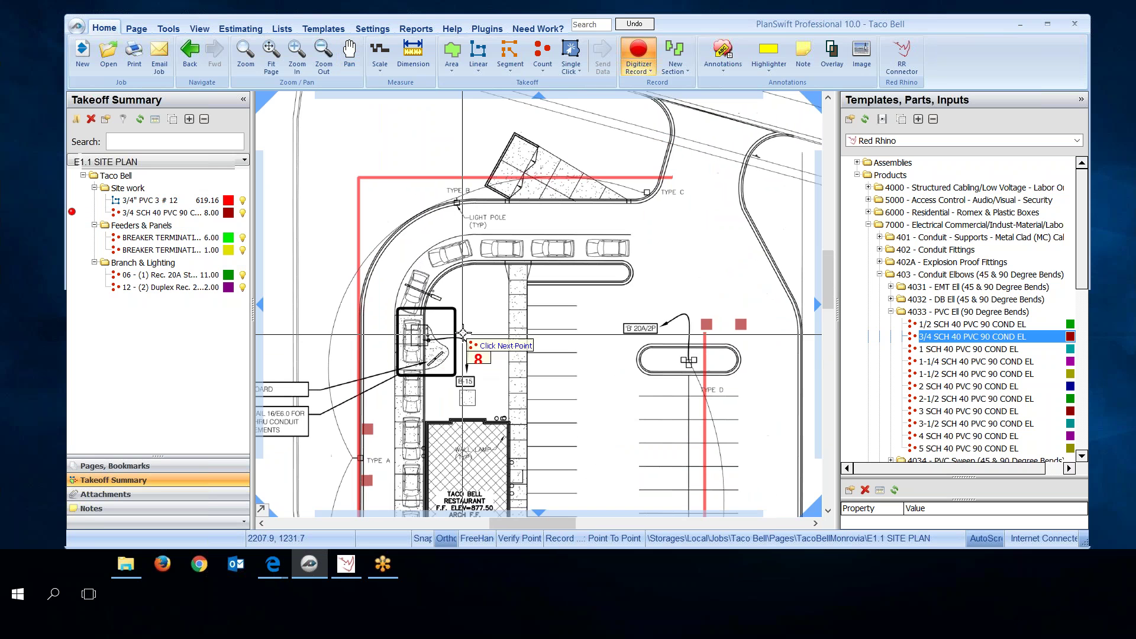
click(431, 198)
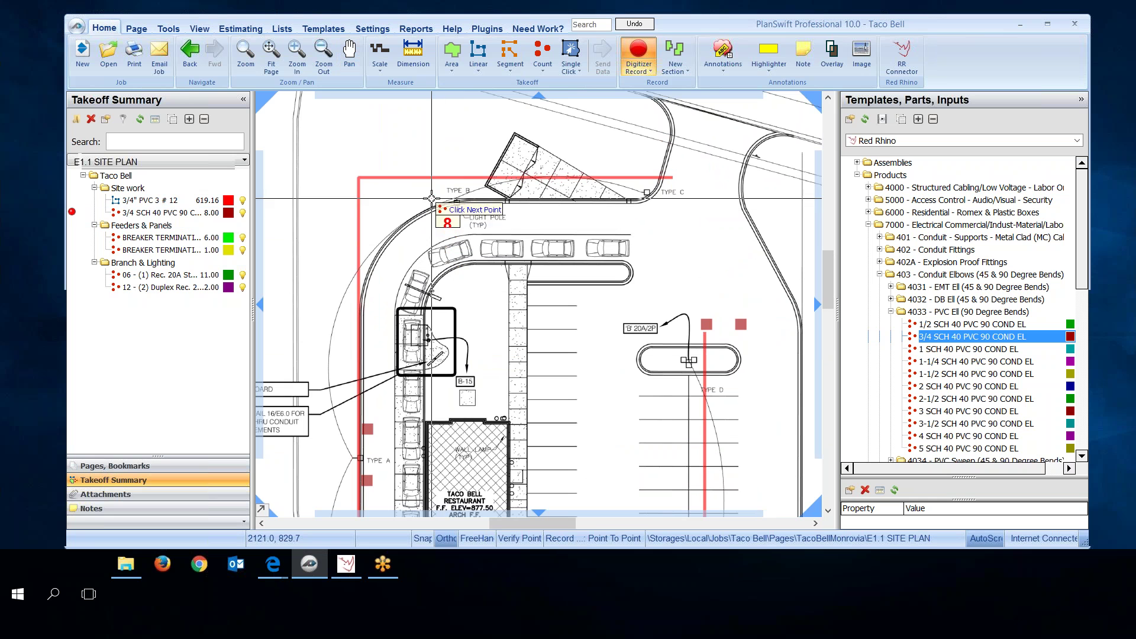
click(480, 197)
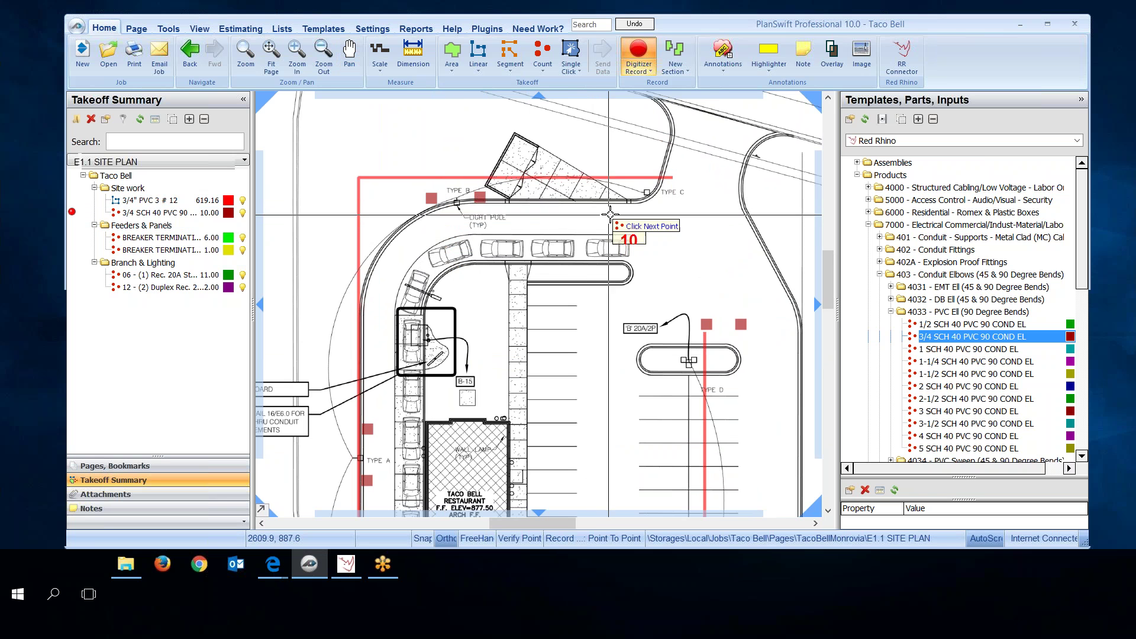
Step: Place one elbow count marker at the upper Type C pole where the conduit run ends, and stop recording
click(647, 179)
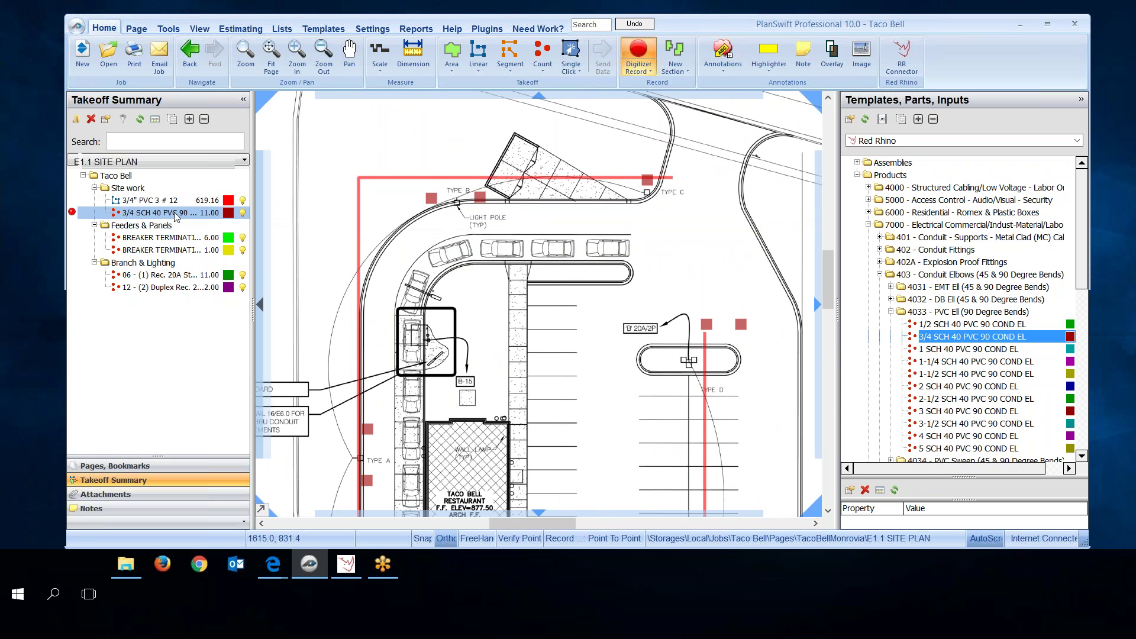
right_click(541, 220)
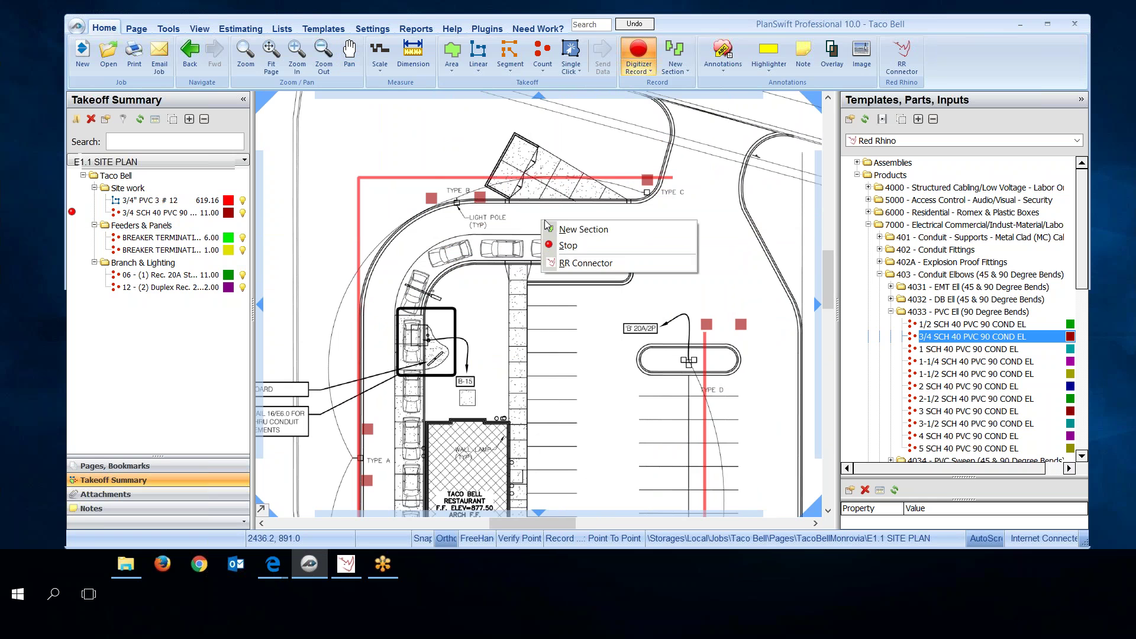
click(566, 246)
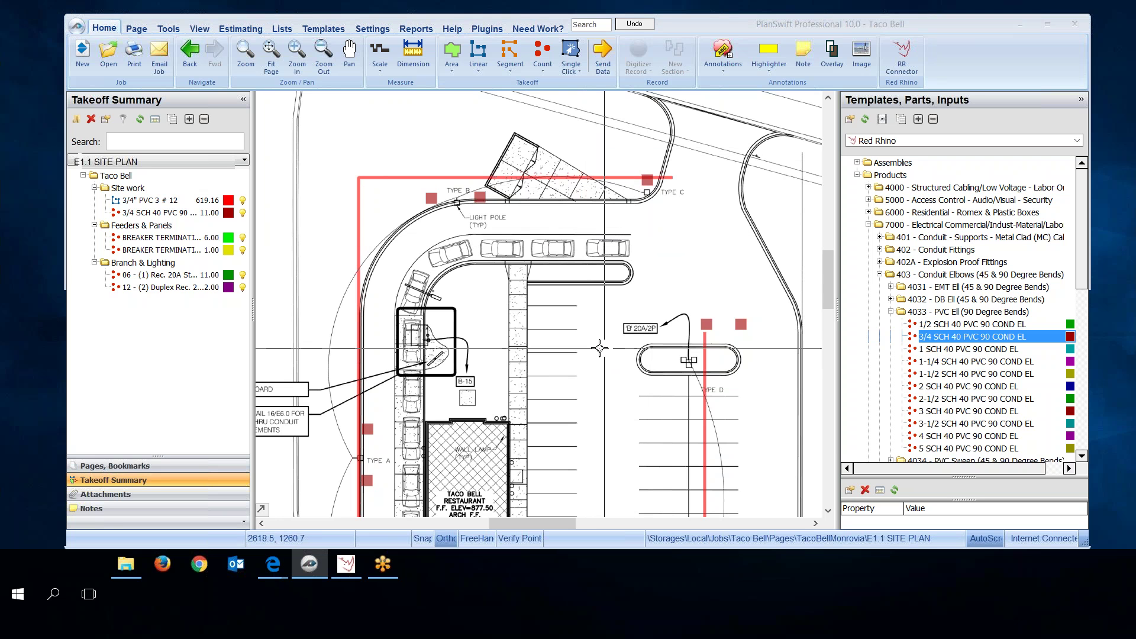
Step: Resume the 3/4" PVC 3 # 12 takeoff, trace about 110 ft from the restaurant's right wall to the upper parking island, and stop recording
click(193, 237)
click(138, 201)
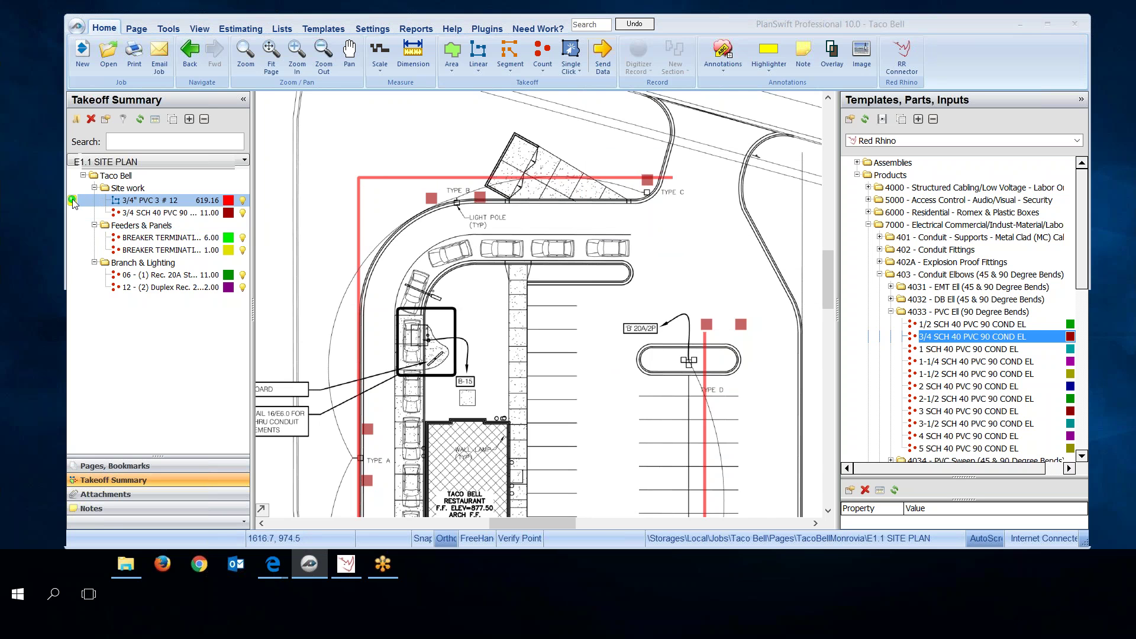
click(72, 200)
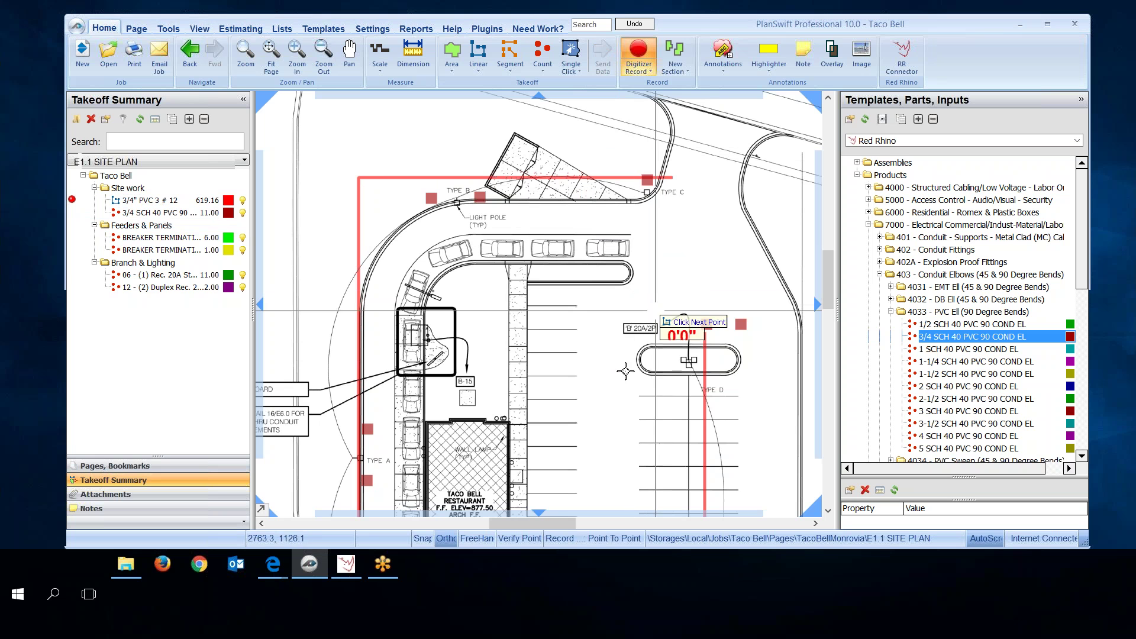
click(506, 432)
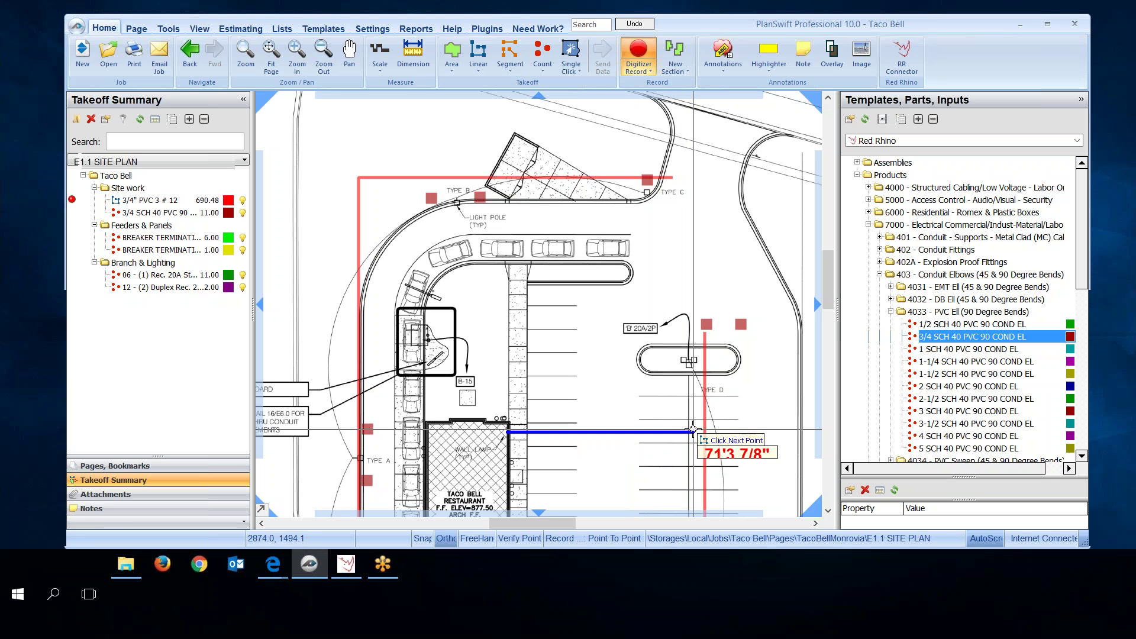
click(697, 432)
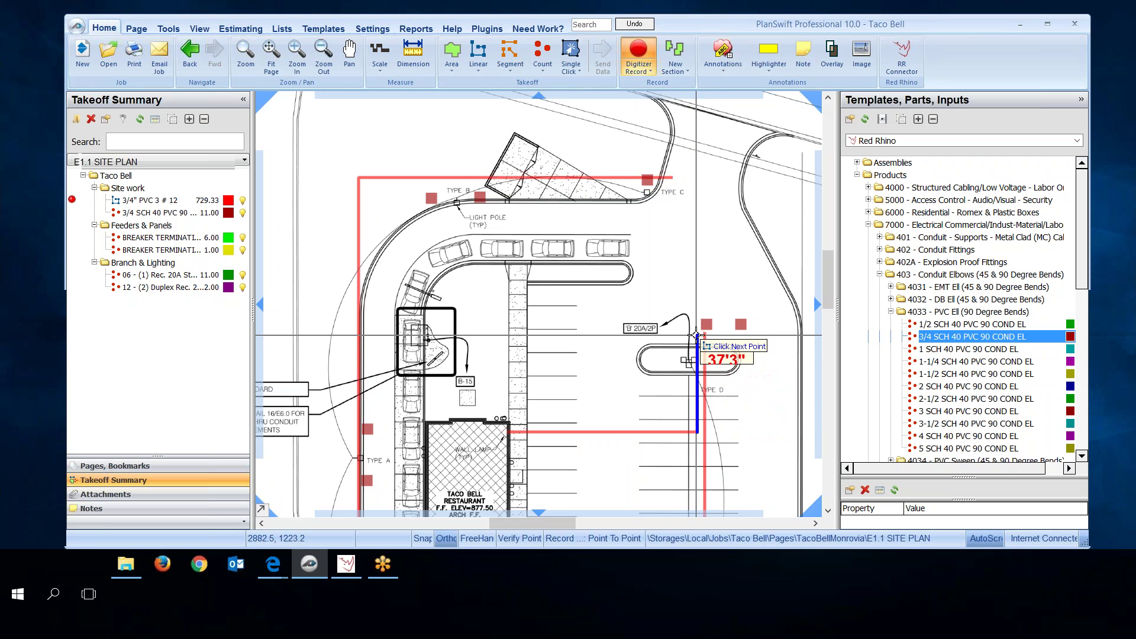
click(697, 336)
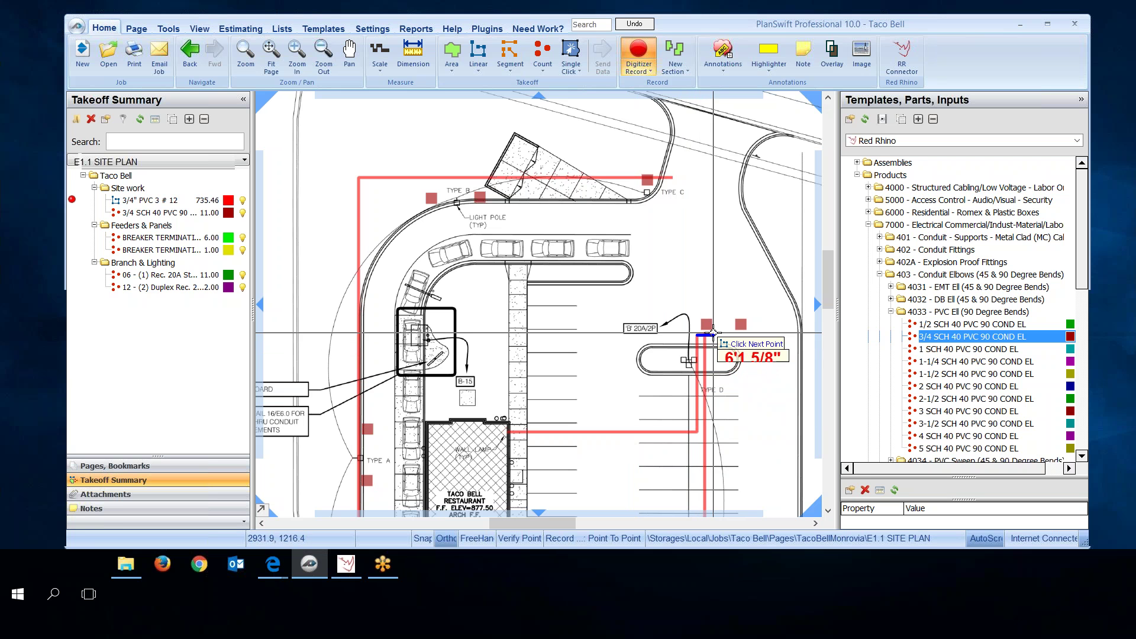
click(205, 202)
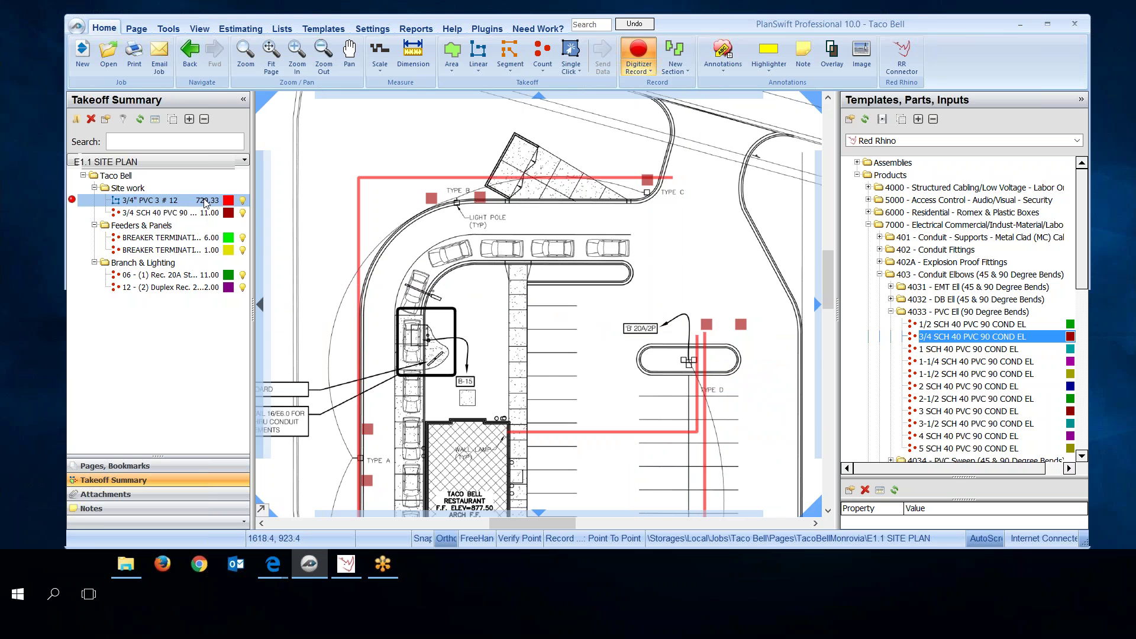
click(666, 326)
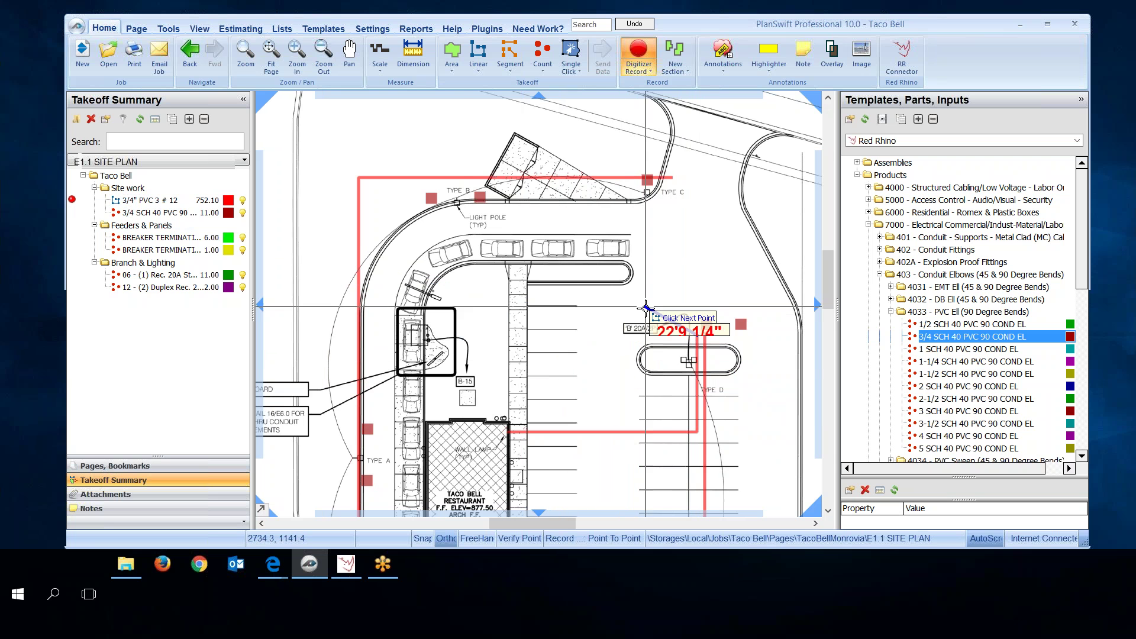
right_click(656, 370)
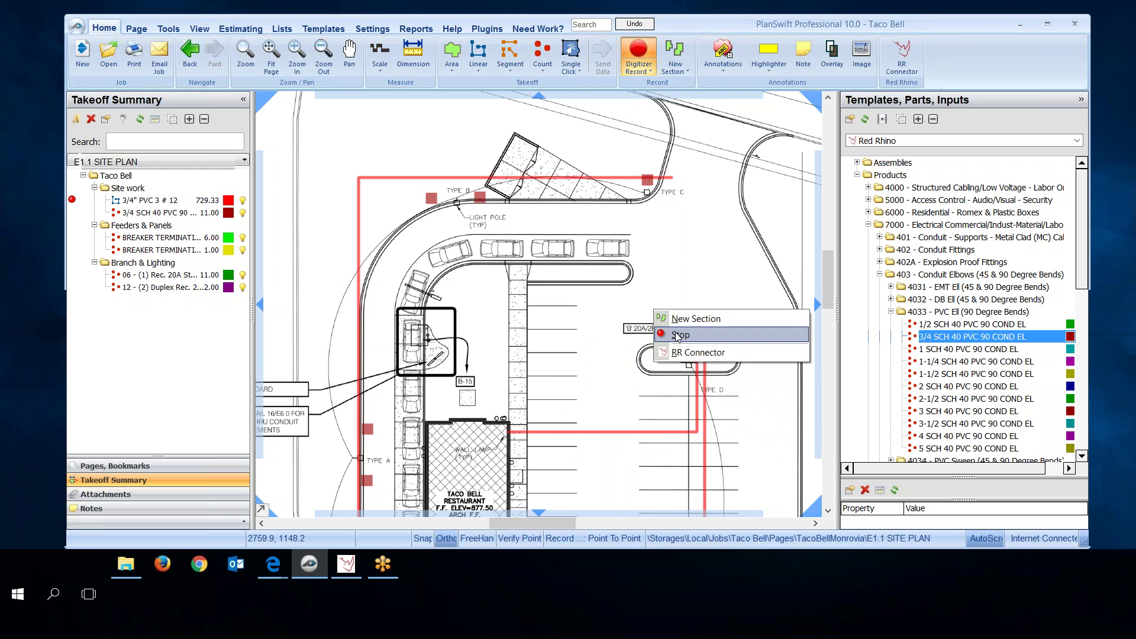
click(681, 396)
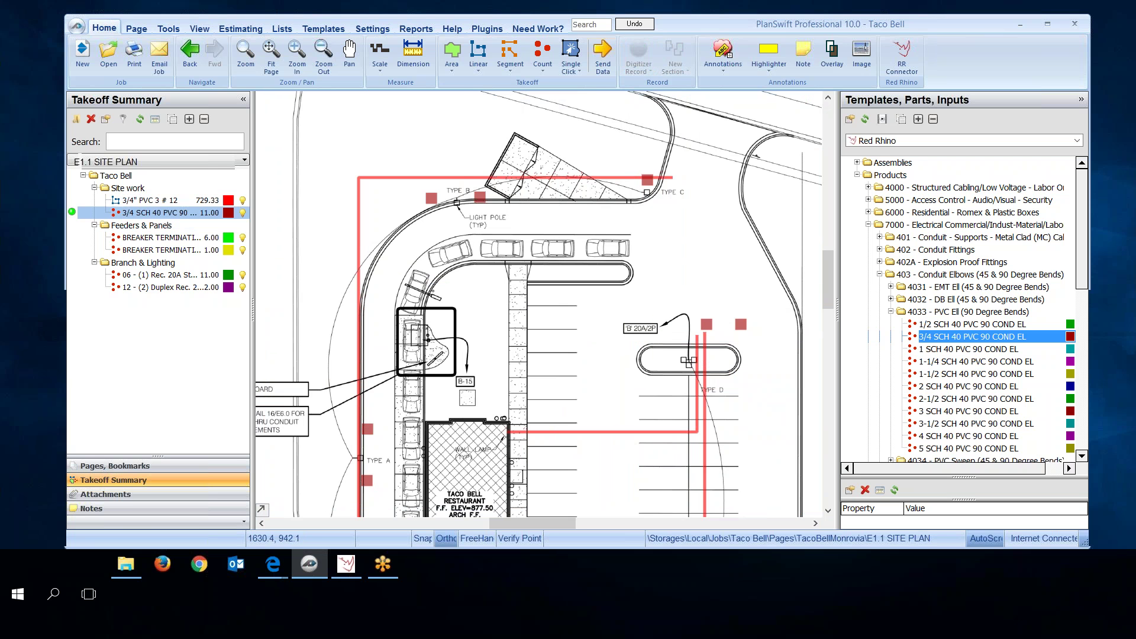
Step: Create a solid dark blue circle count named Number of 3/4 pvc runs in the Taco Bell\Site work folder
click(125, 214)
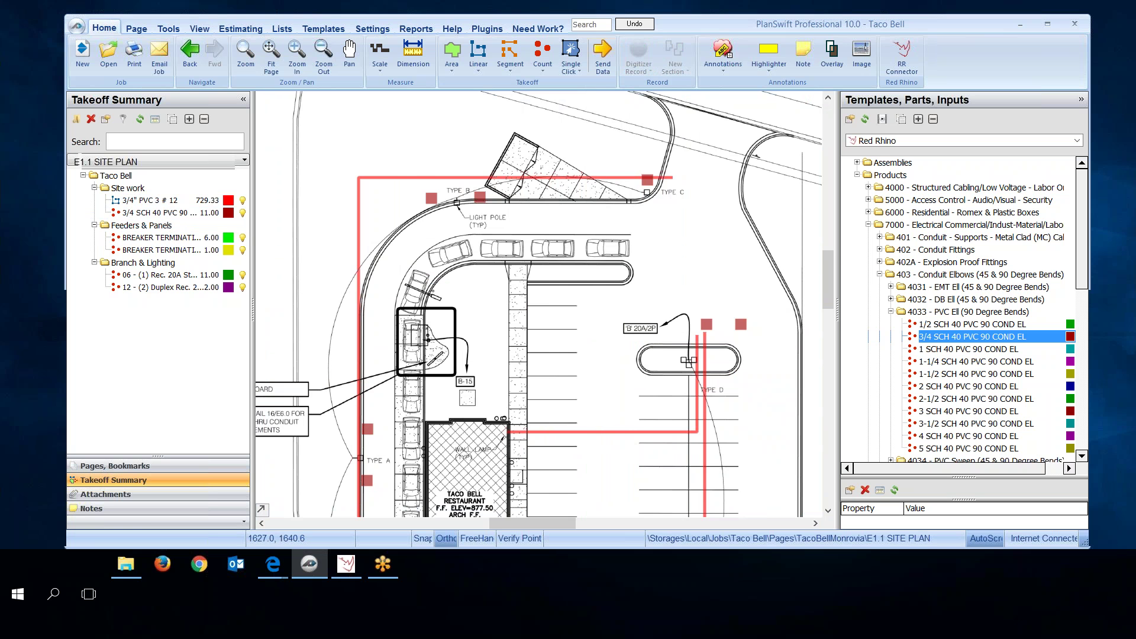
scroll(538, 309, down, 2)
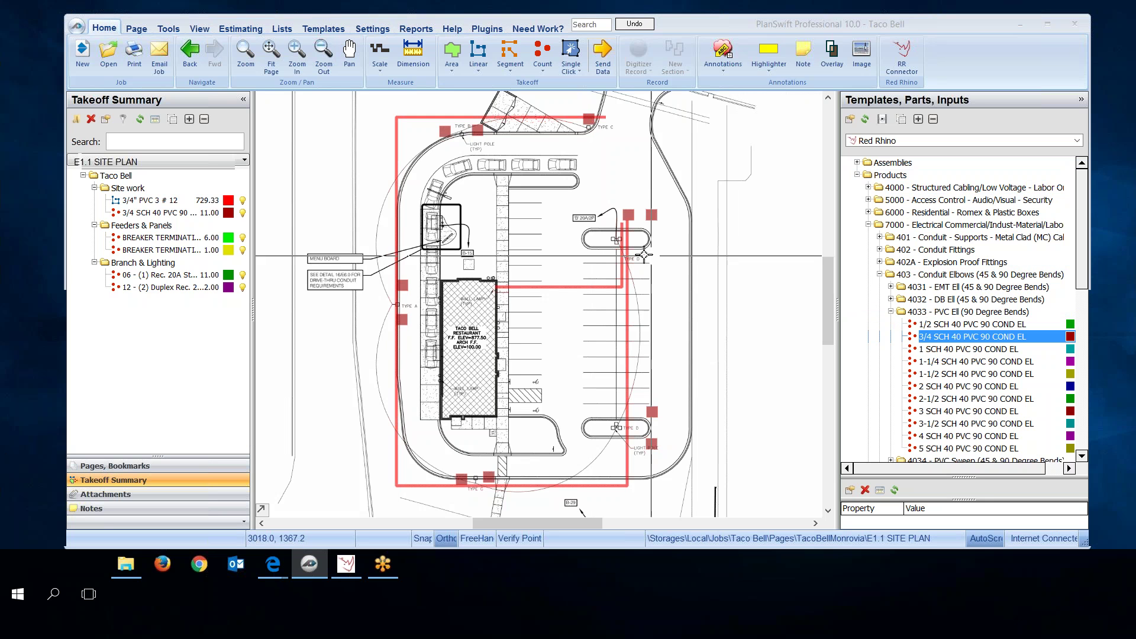
click(540, 54)
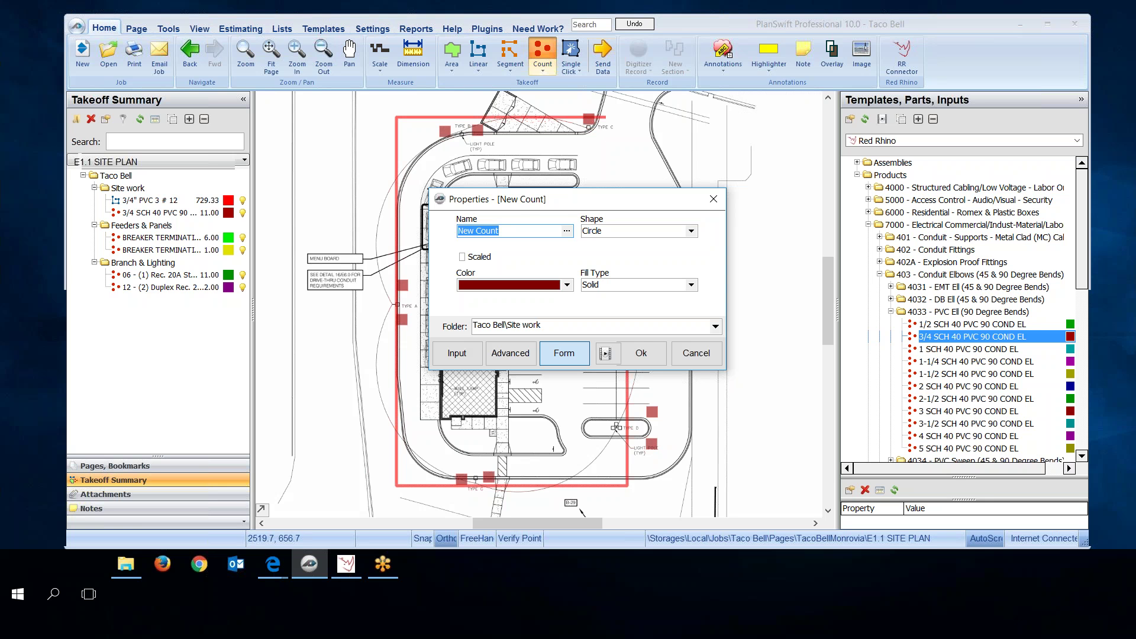
text(Number of 3/4 pvc runs)
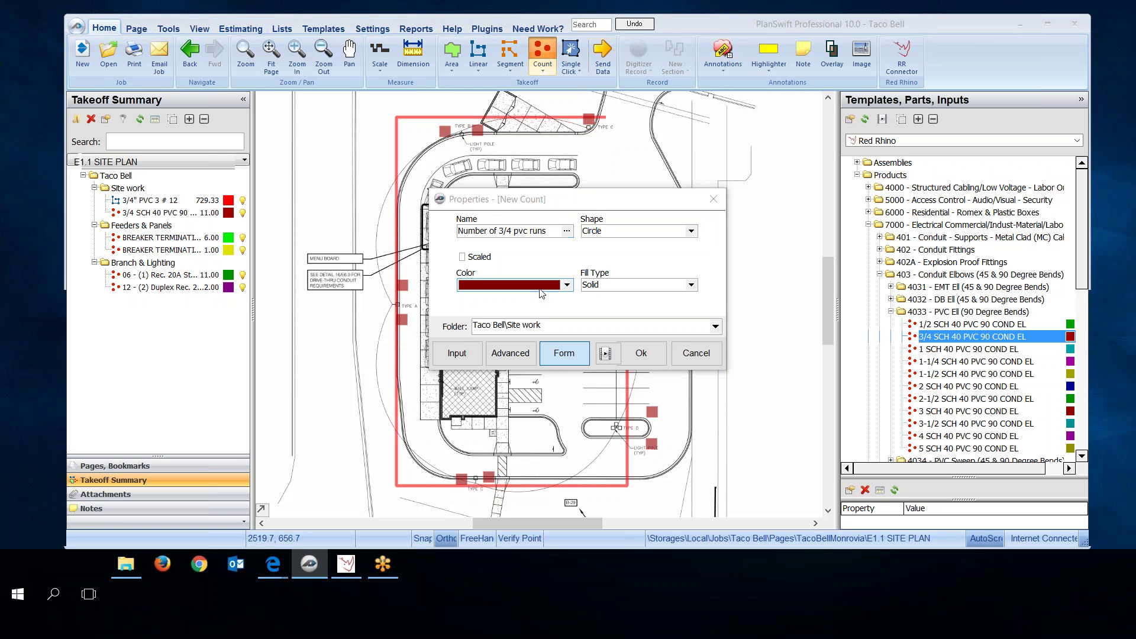
click(567, 284)
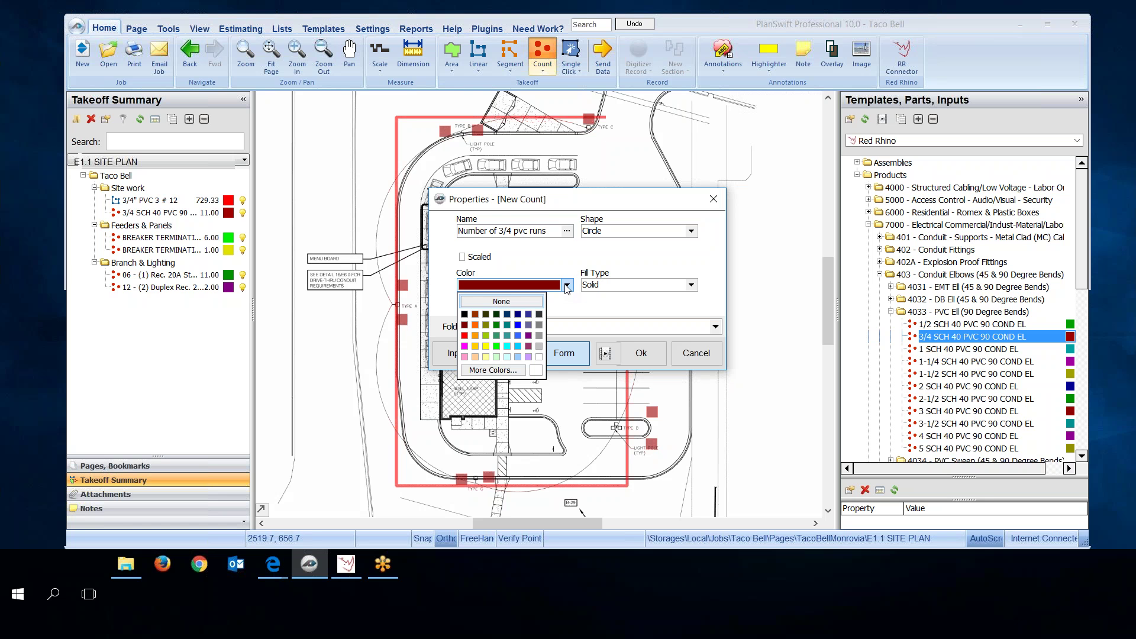
click(517, 314)
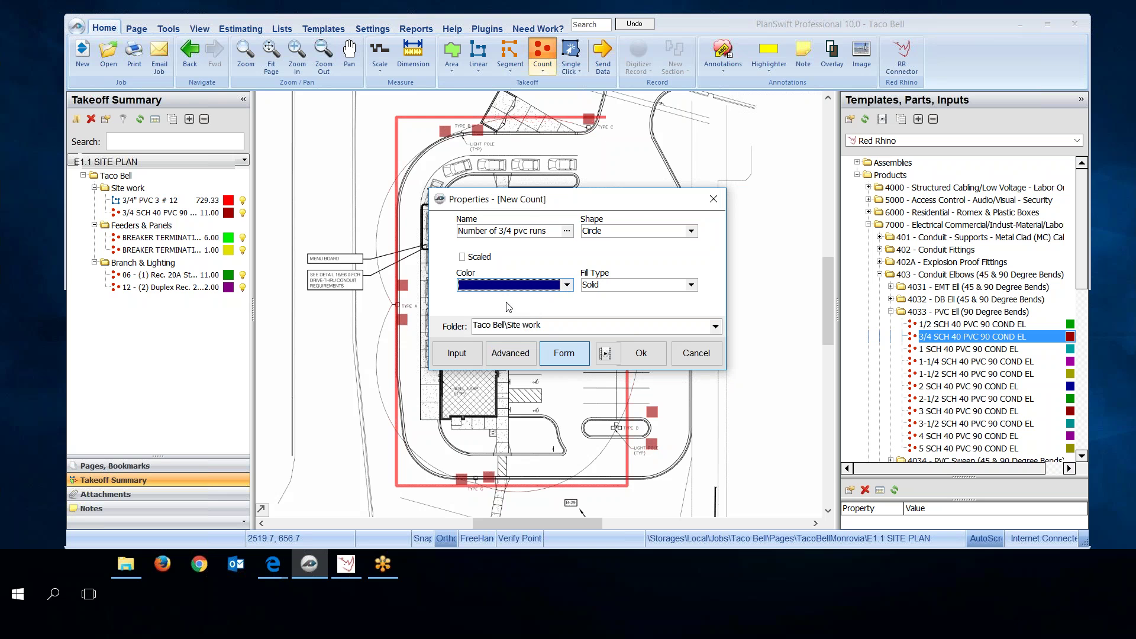
click(641, 353)
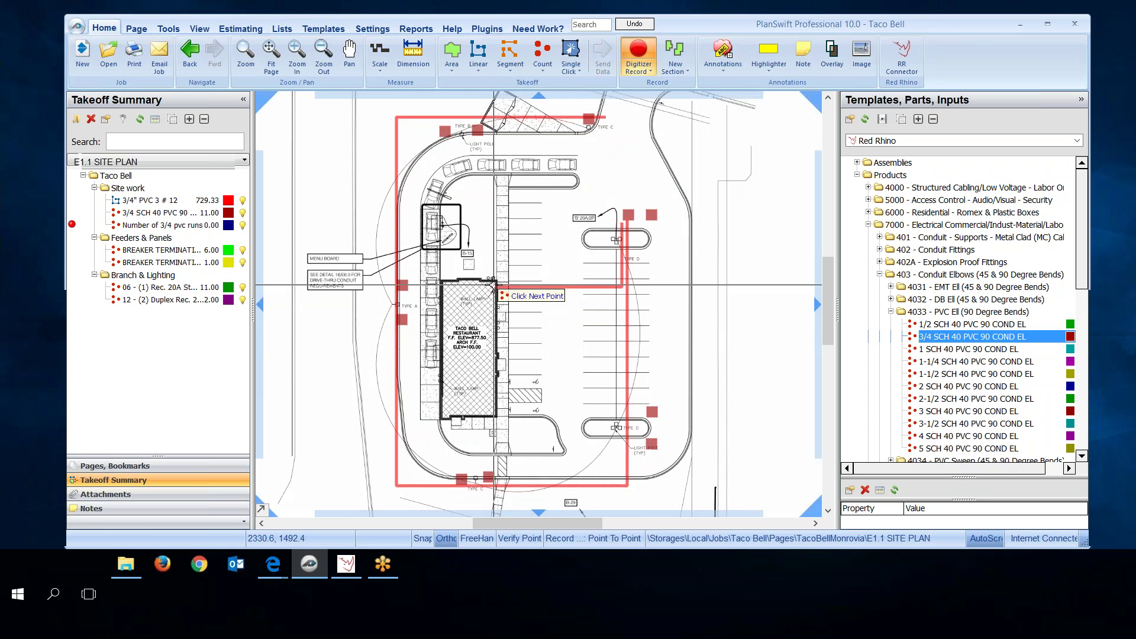
Step: Place six Number of 3/4 pvc runs count markers along the conduit path, one between each pair of elbow groups, and stop recording
click(575, 278)
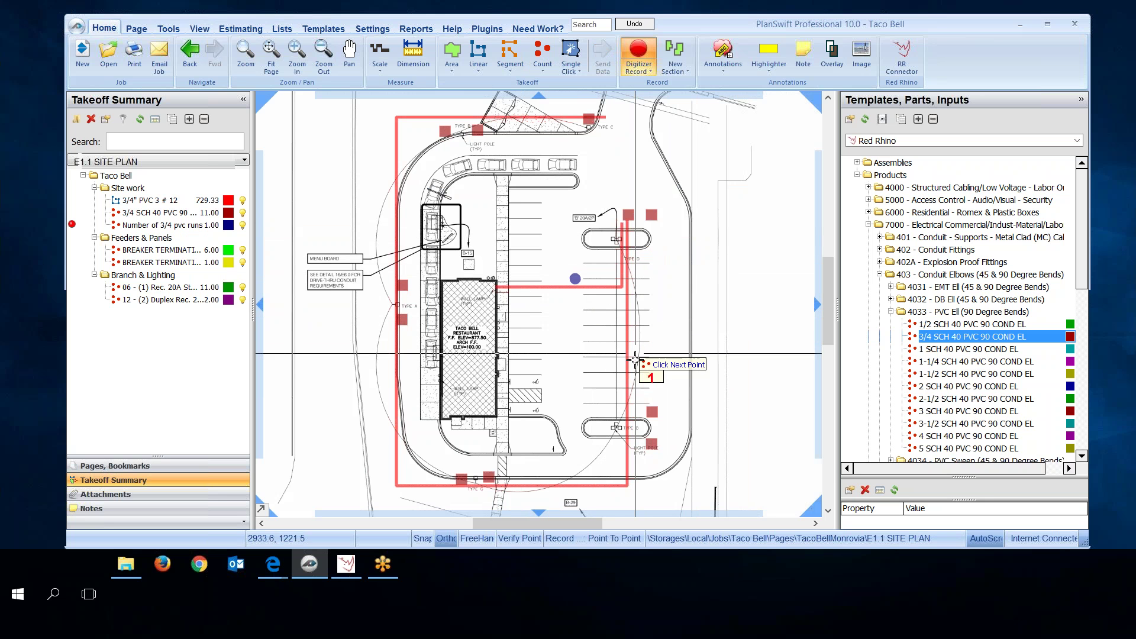
click(636, 339)
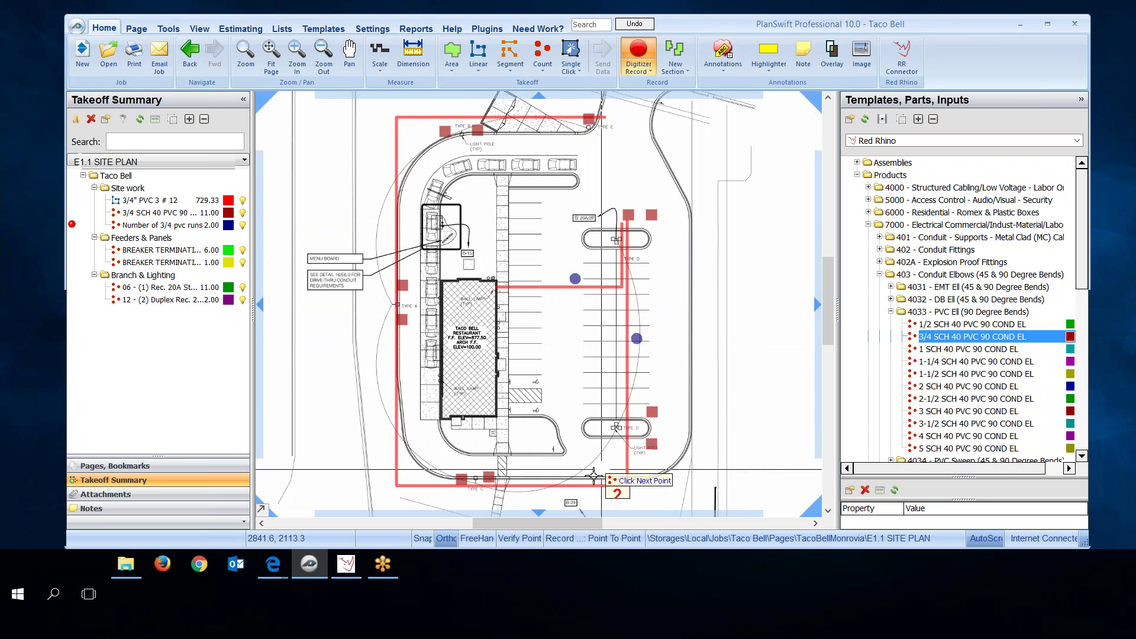
click(561, 477)
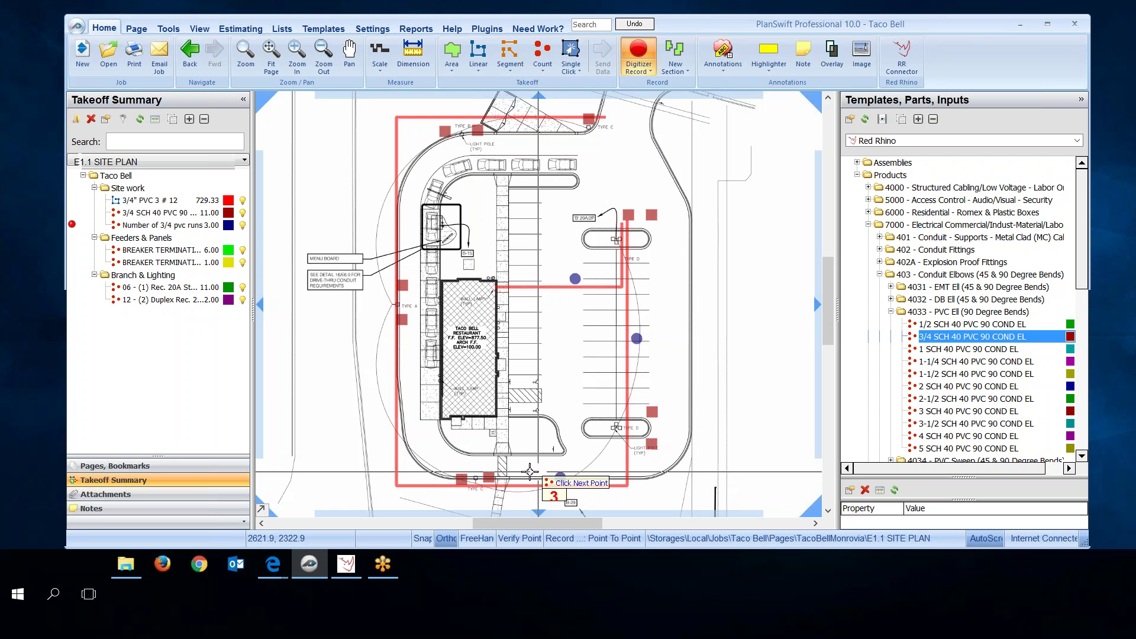
click(403, 392)
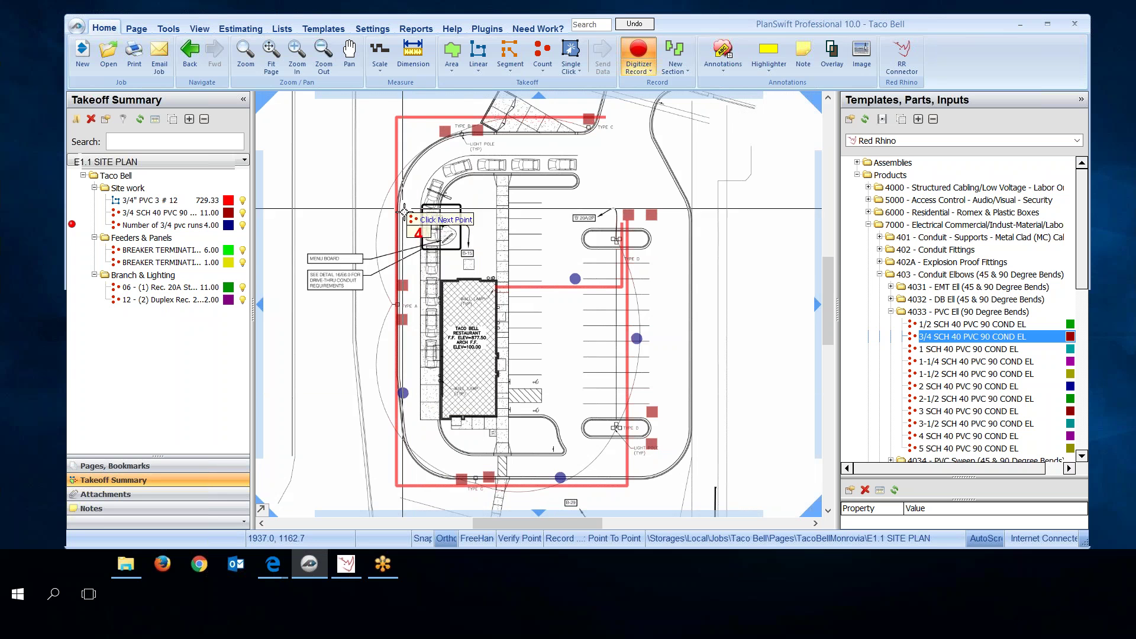
click(405, 202)
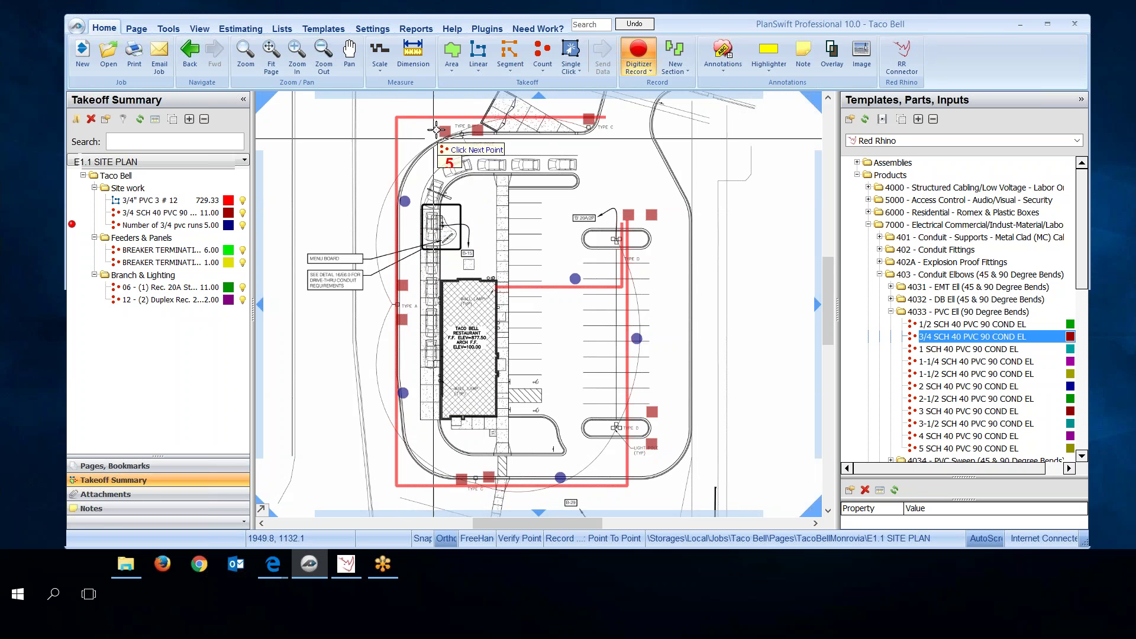
click(519, 122)
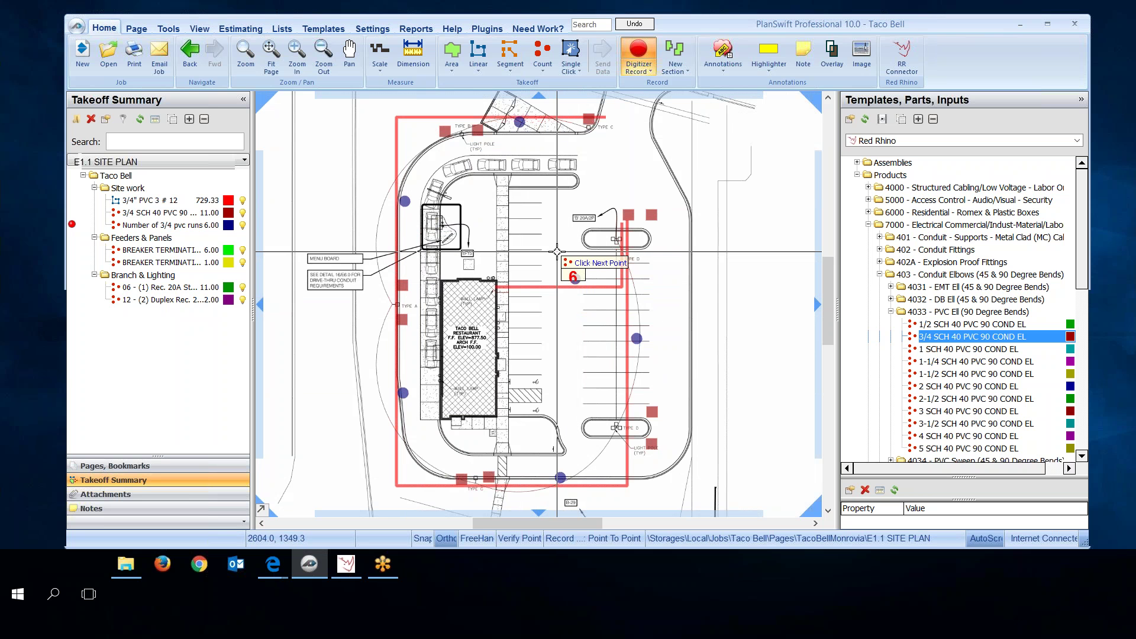
click(173, 227)
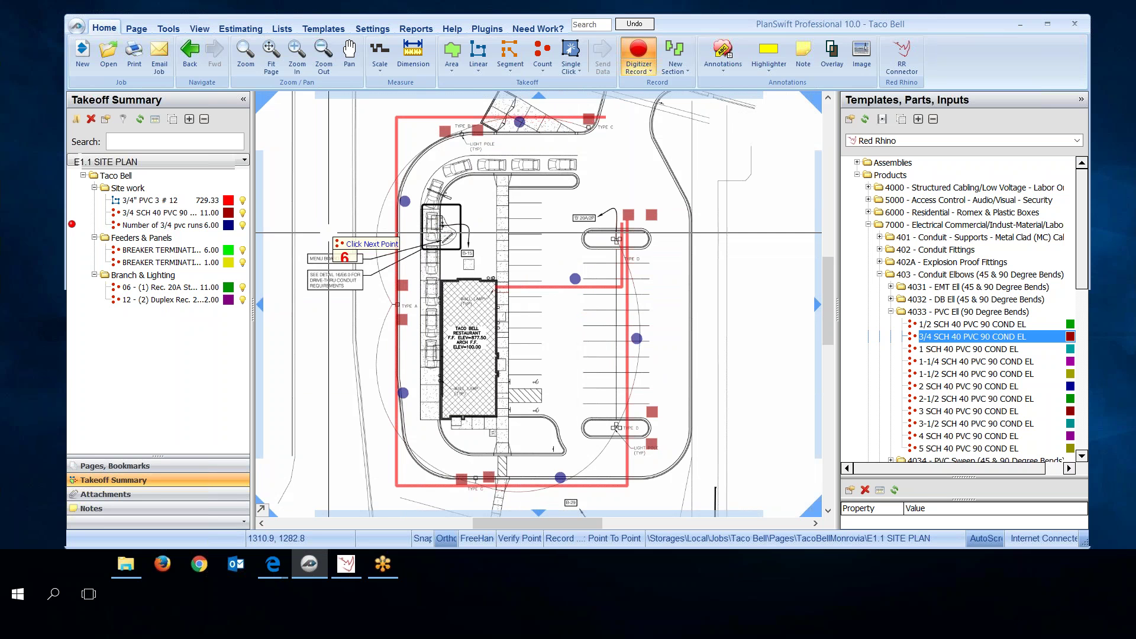
right_click(547, 239)
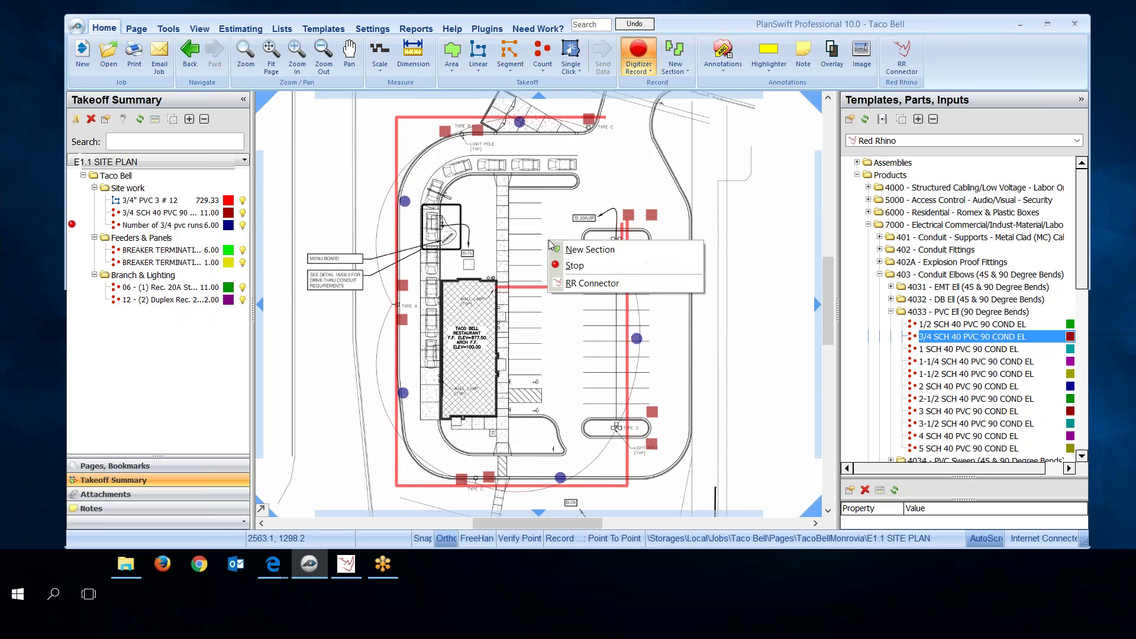
click(566, 266)
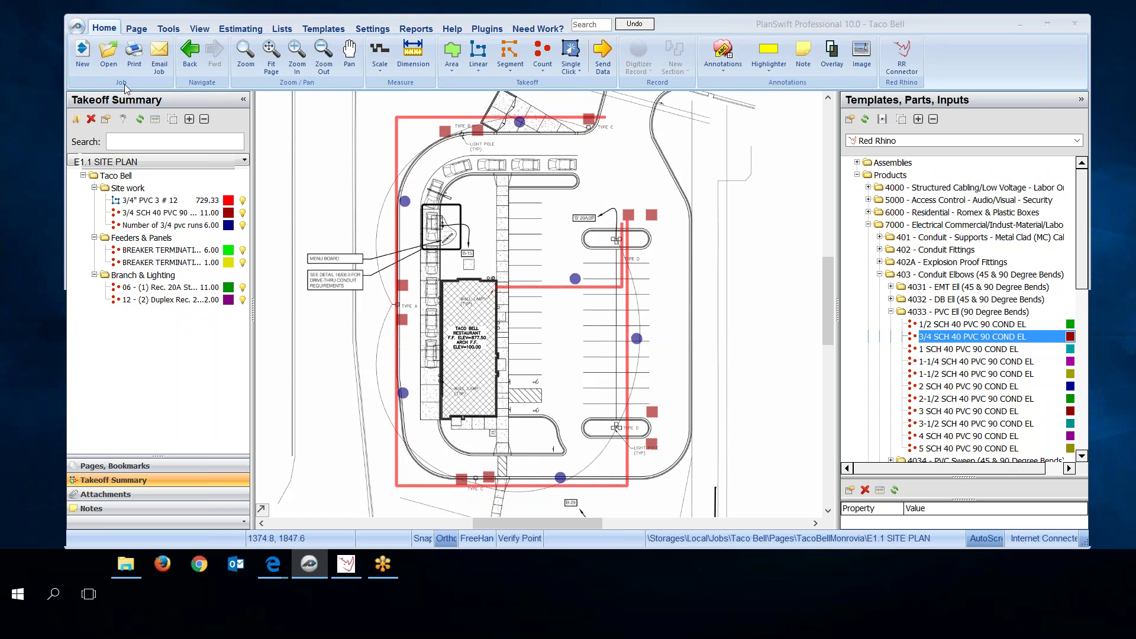
Step: Show the estimating sheet, then load 3/4 inch PVC products in the Red Rhino Conduit Wizard and choose the Underground application
click(241, 28)
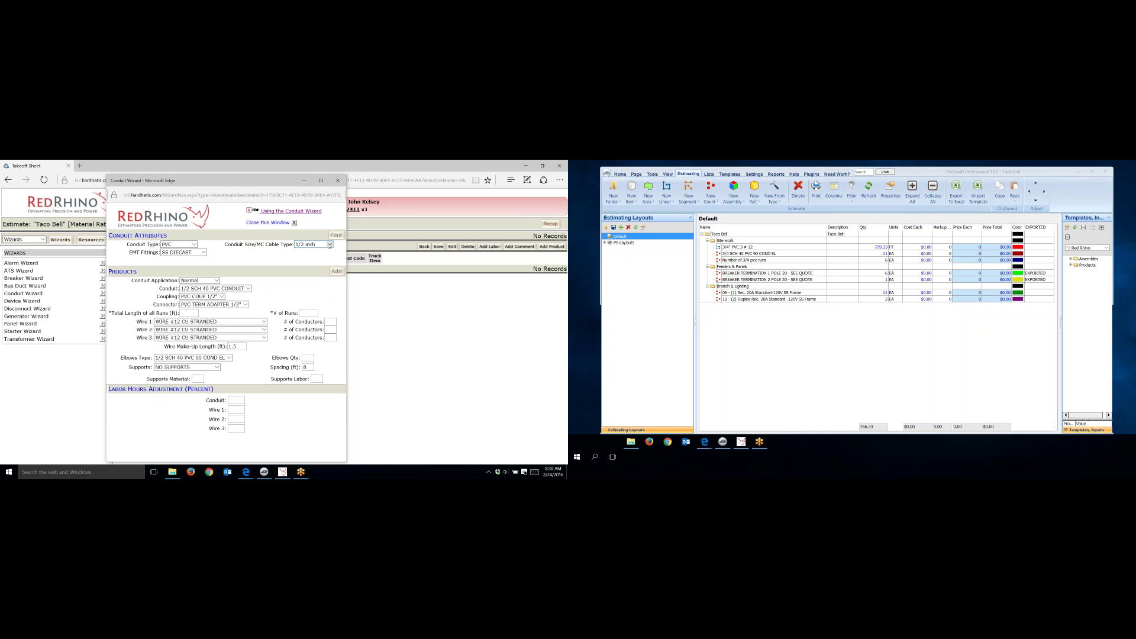
click(330, 245)
click(311, 256)
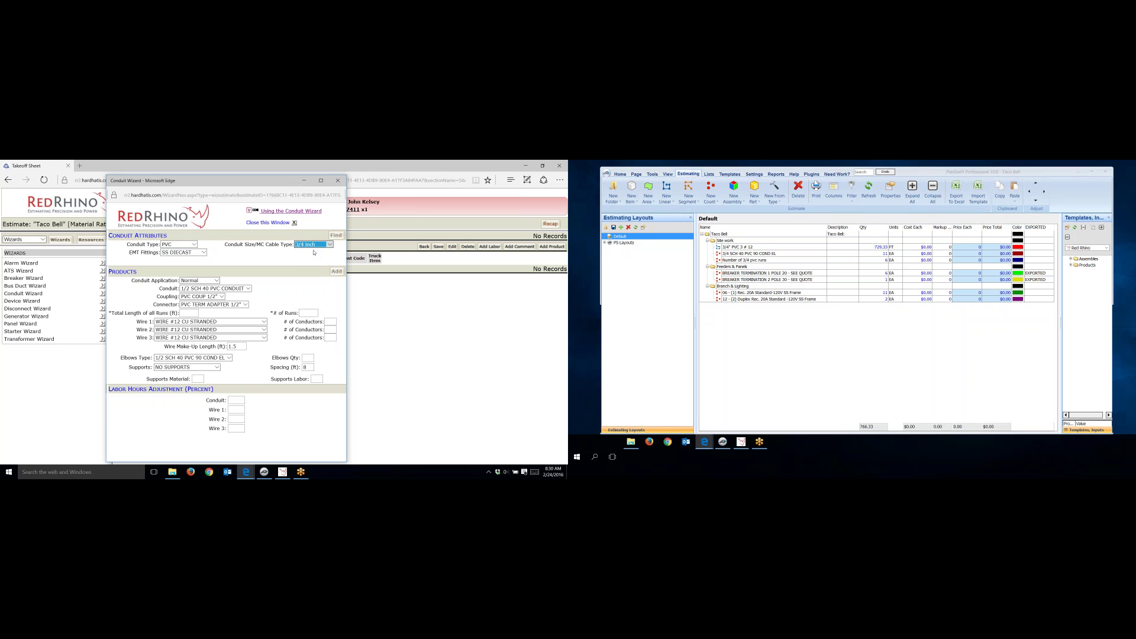
click(335, 236)
click(217, 281)
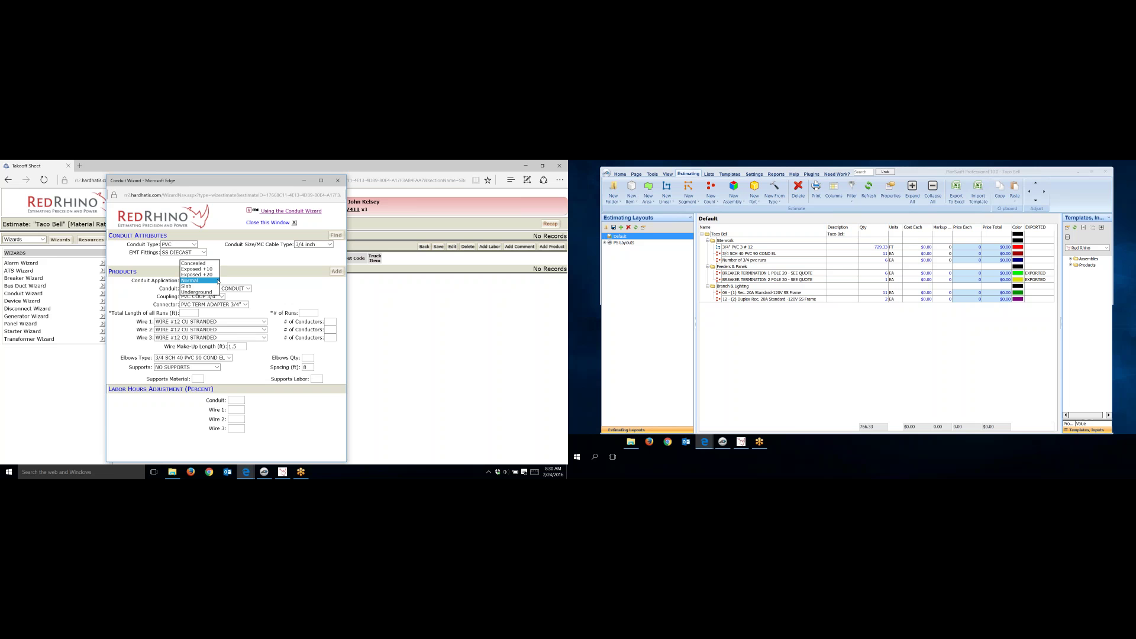
click(210, 292)
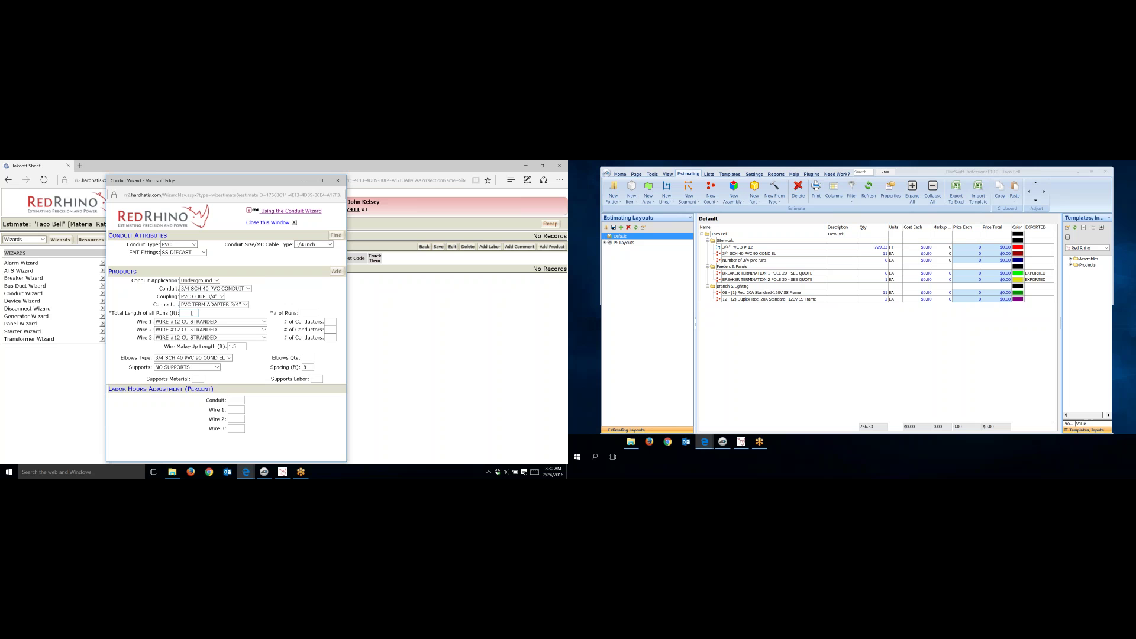
Step: Set the total length of all conduit runs to 730 ft and the number of runs to 6
click(191, 313)
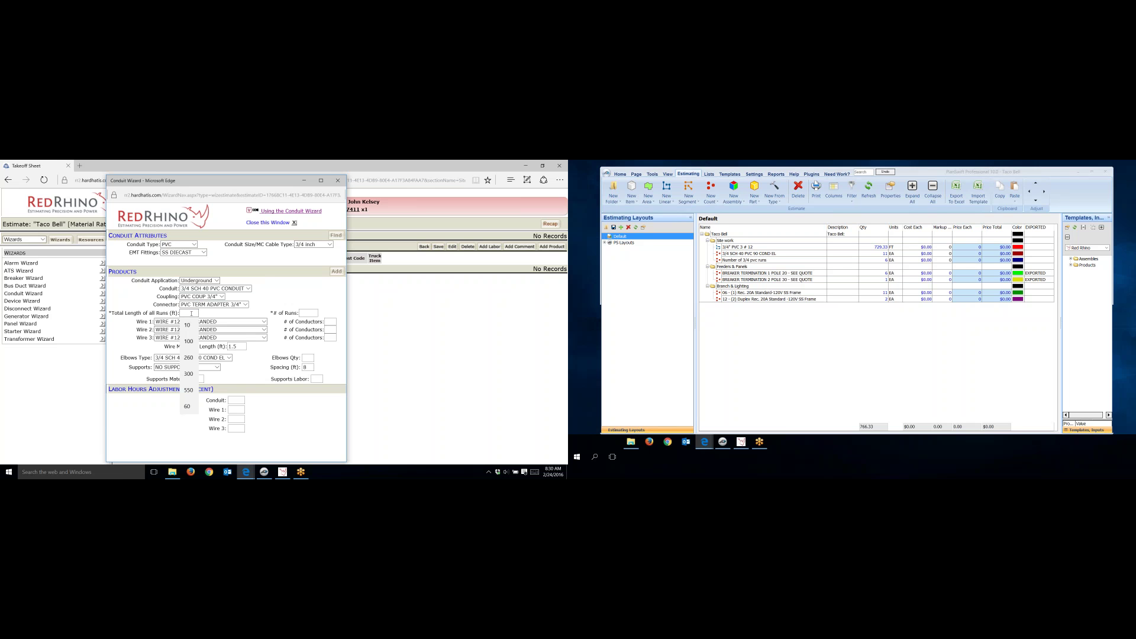
text(730)
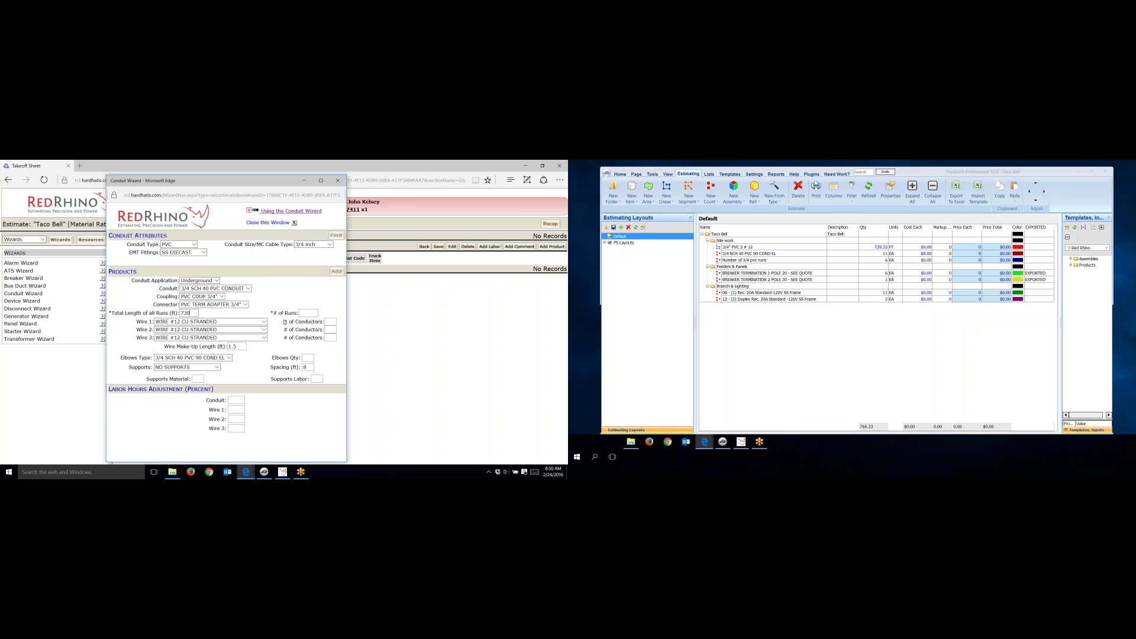
click(308, 313)
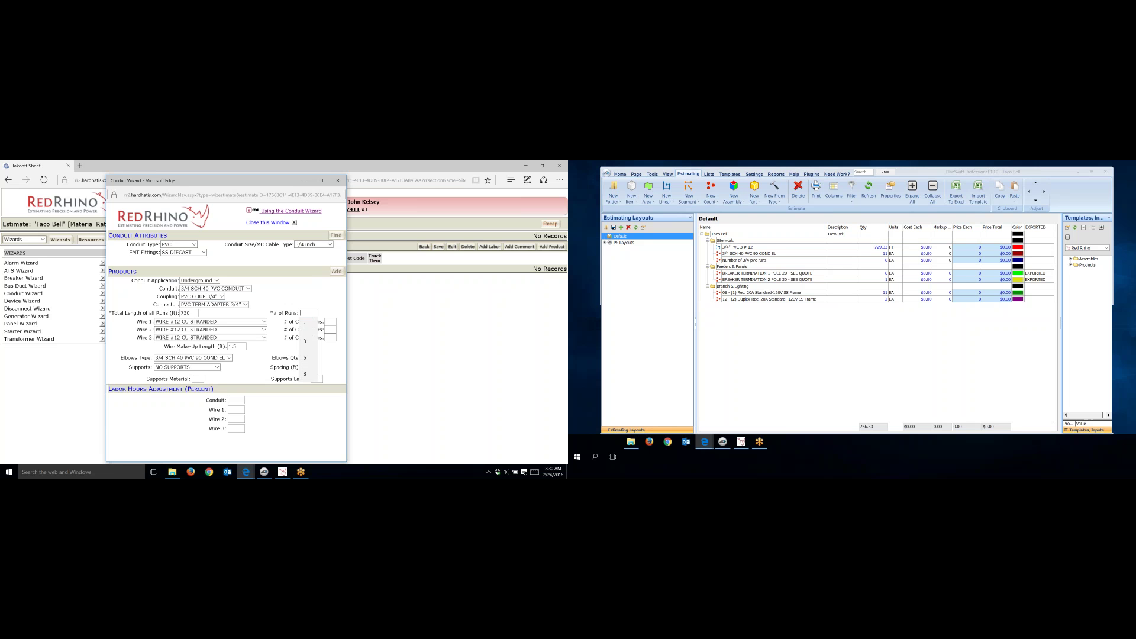
text(6)
Step: Choose WIRE #10 CU as Wire 1 with 3 conductors
click(265, 322)
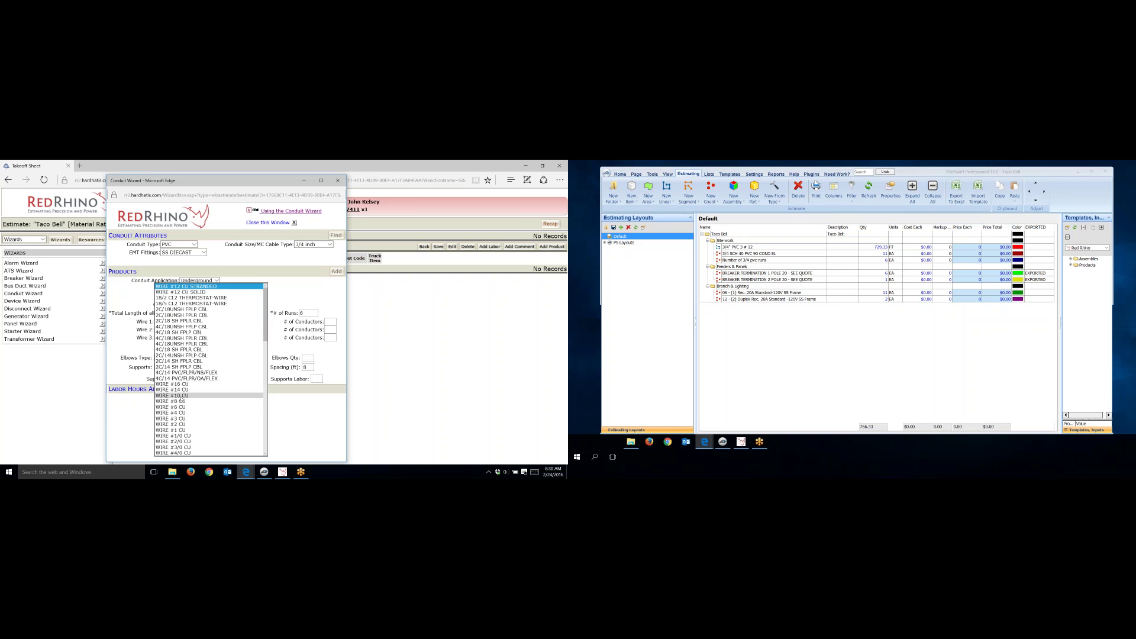
click(180, 396)
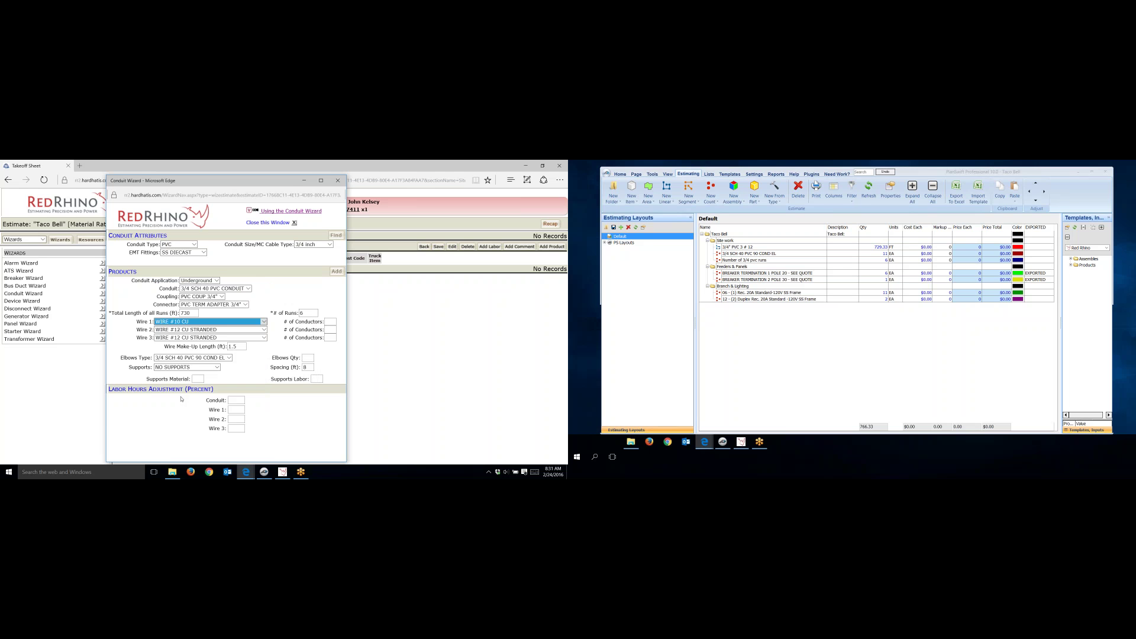
click(327, 321)
text(3)
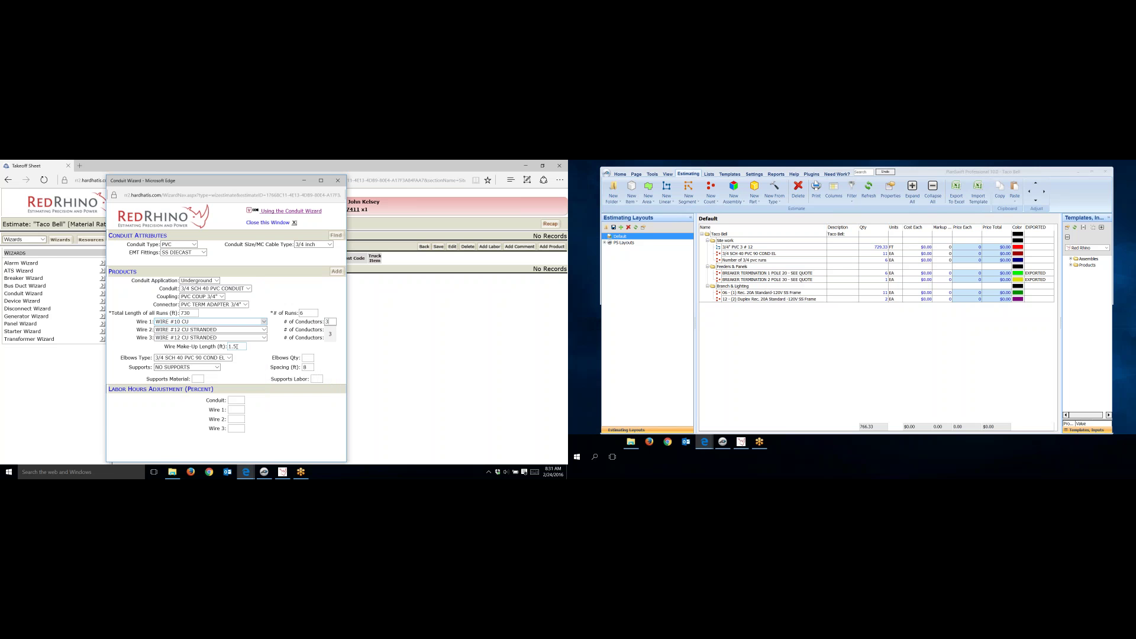
Step: Set the wire make-up length to 6 ft and the elbow quantity to 6
double_click(236, 346)
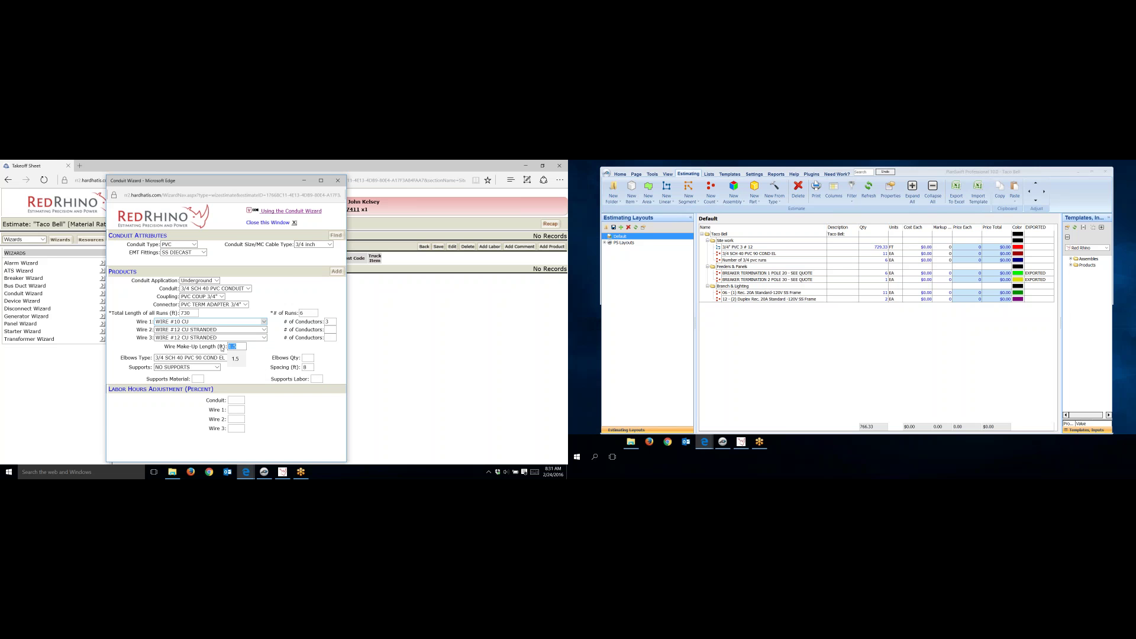
text(6)
double_click(306, 358)
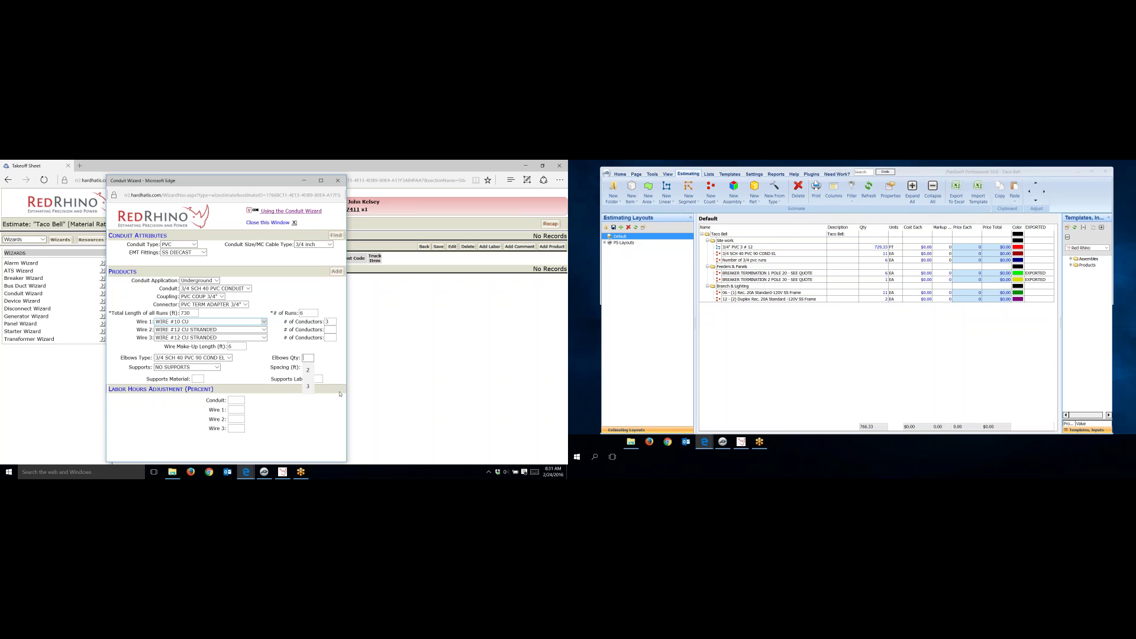
text(6)
Step: Add the configured conduit products to the Site work takeoff sheet, close the Conduit Wizard and save the sheet
click(336, 271)
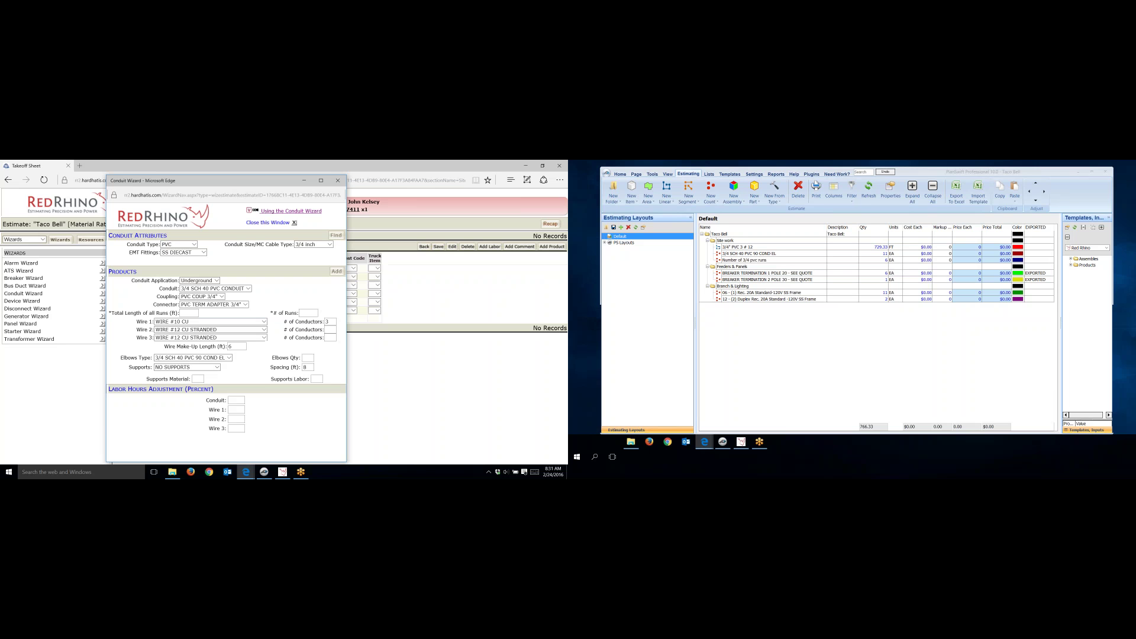
click(338, 182)
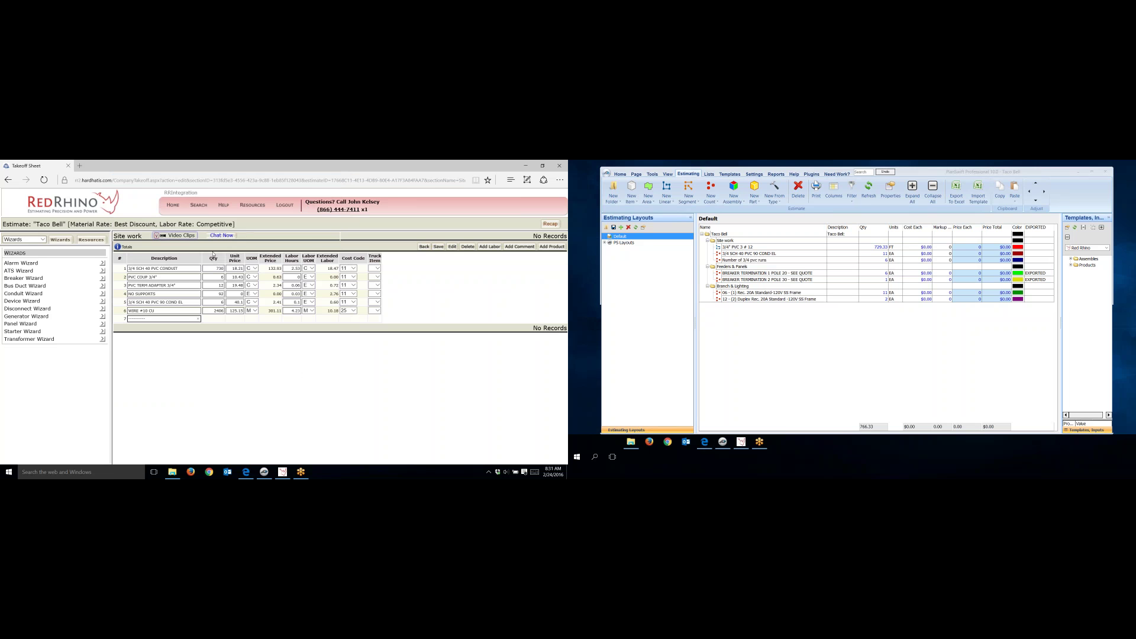
click(439, 248)
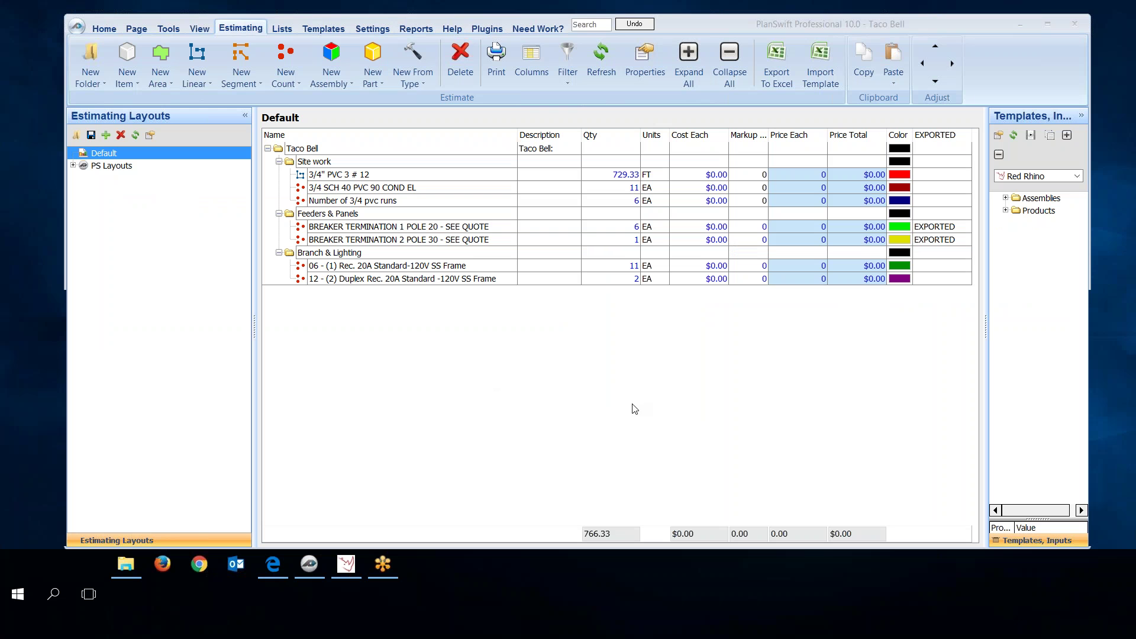
Step: Switch to PlanSwift and enter INPUT as the exported status of the 3/4" PVC 3 # 12 item
click(552, 276)
drag(553, 267, 927, 176)
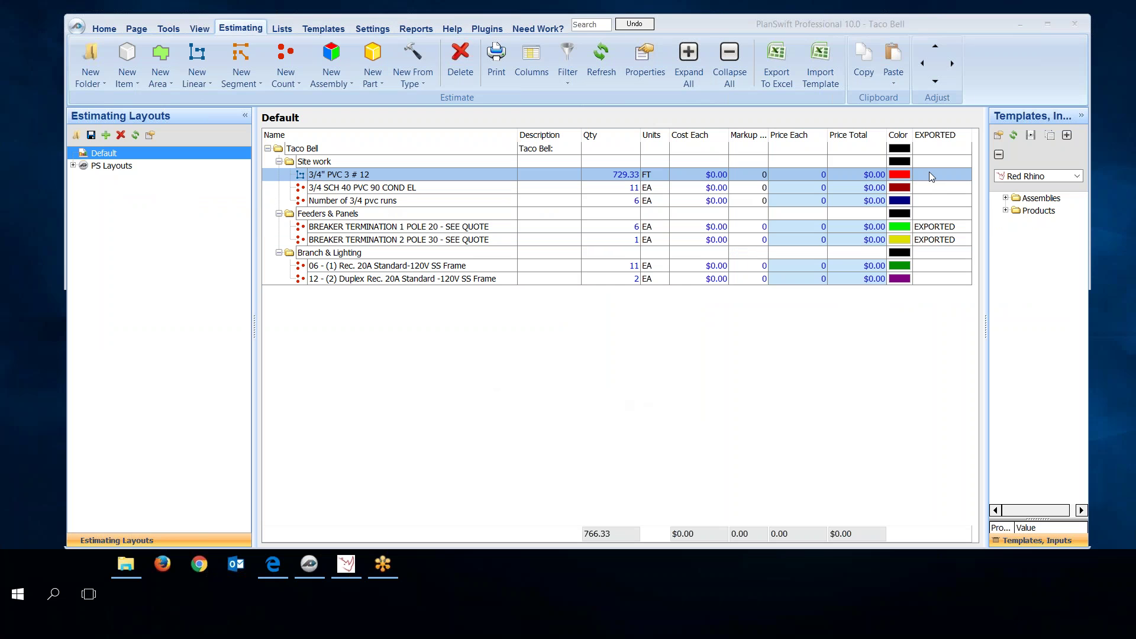
click(928, 173)
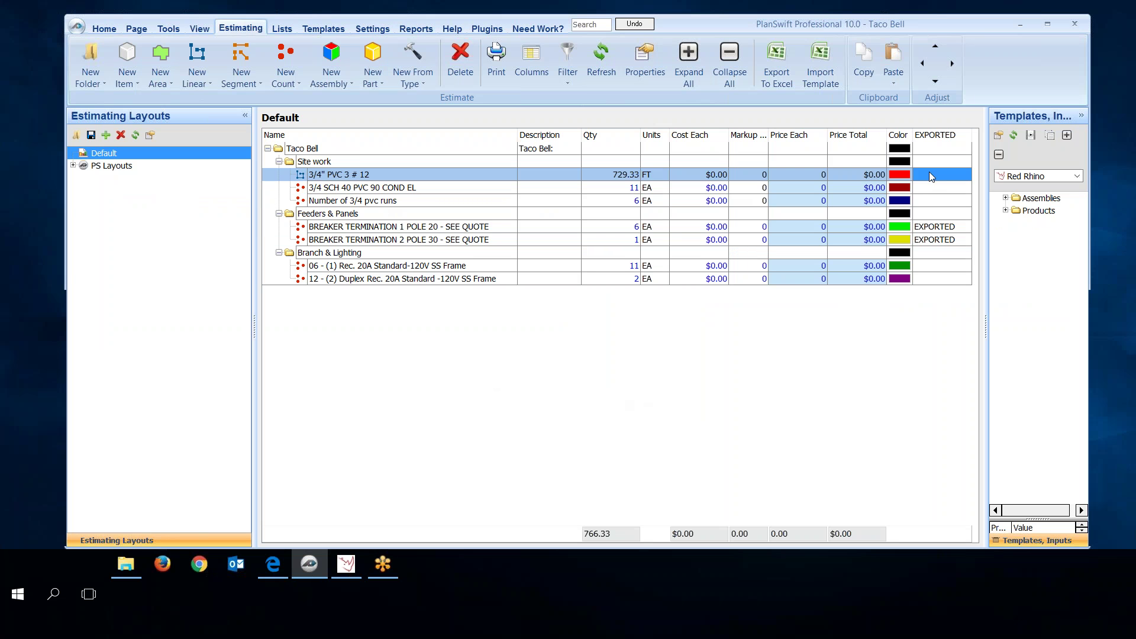
click(928, 173)
text(INPUT)
Step: Enter INPUT as the exported status of the 3/4 SCH 40 PVC 90 COND EL and Number of 3/4 pvc runs items
click(945, 186)
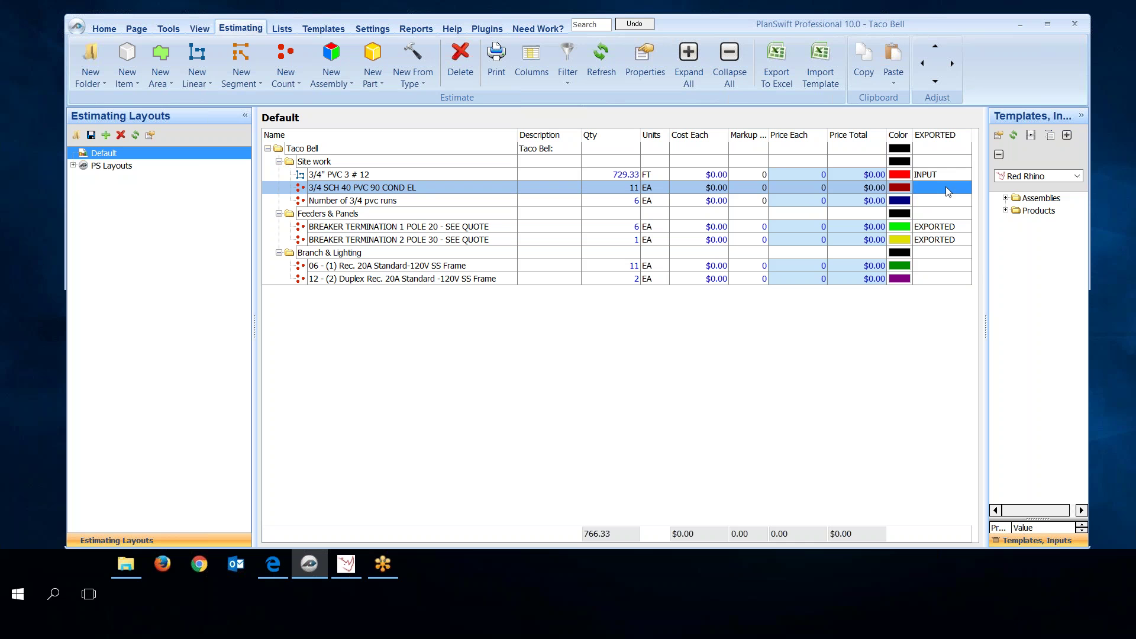
click(945, 186)
text(INPUT)
click(940, 201)
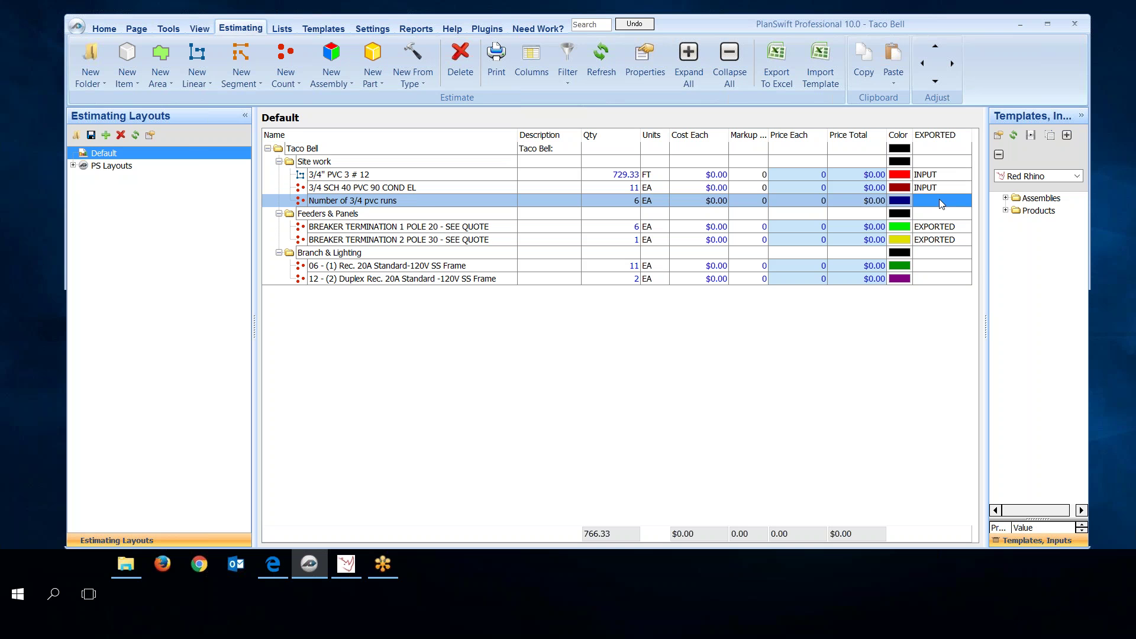
click(940, 202)
text(INPUT)
key(Return)
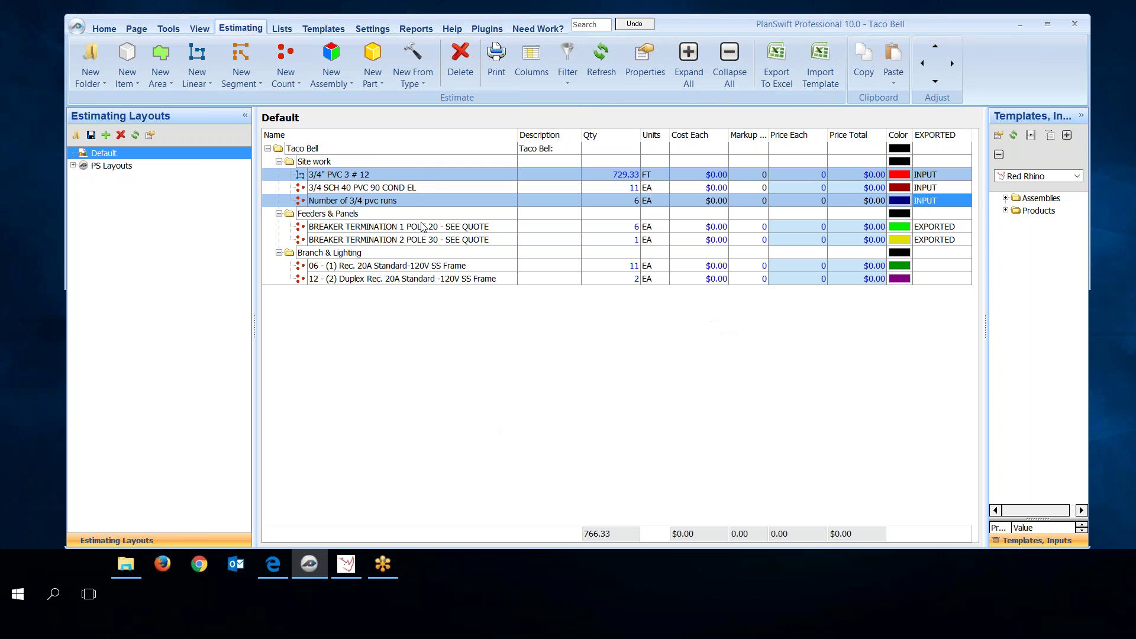